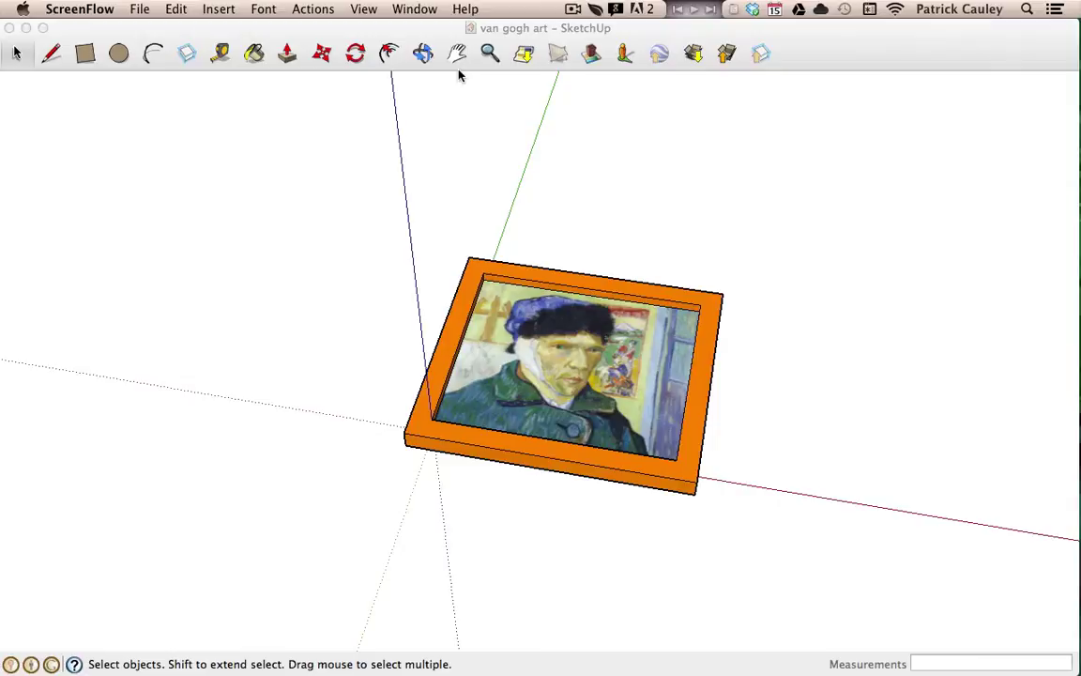
Step: Orbit and zoom around the existing framed portrait to inspect its side and underside
{"action": "left_click", "coordinate": [441, 91]}
{"action": "left_click", "coordinate": [423, 52]}
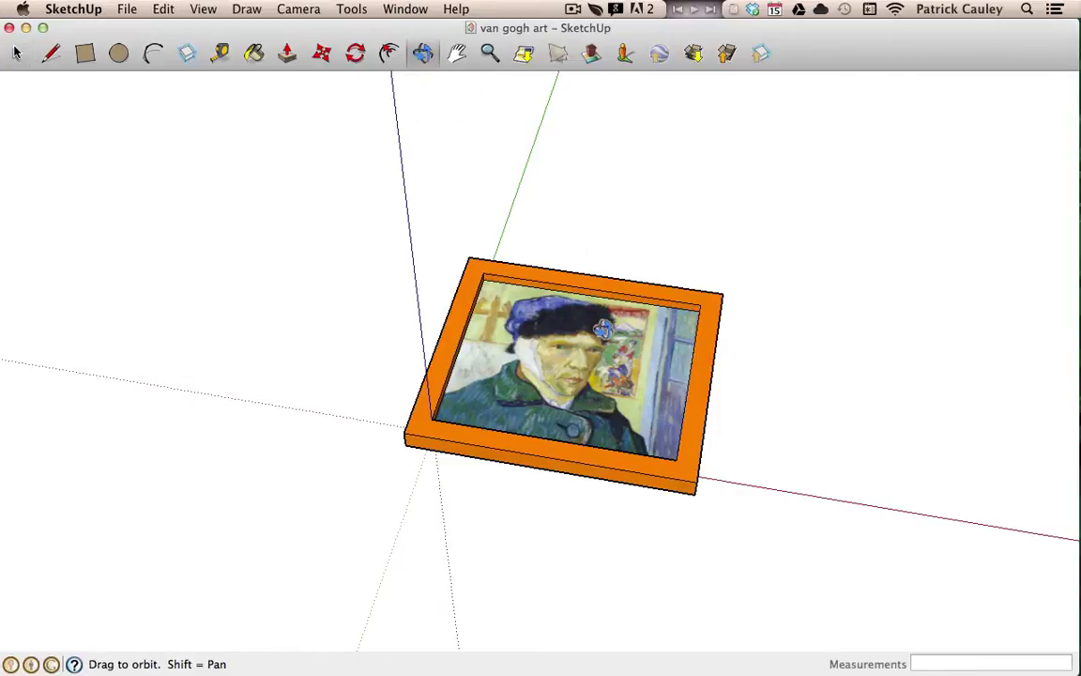
{"action": "left_click_drag", "start_coordinate": [539, 176], "coordinate": [593, 201]}
{"action": "scroll", "coordinate": [539, 305], "scroll_direction": "up", "scroll_amount": 5}
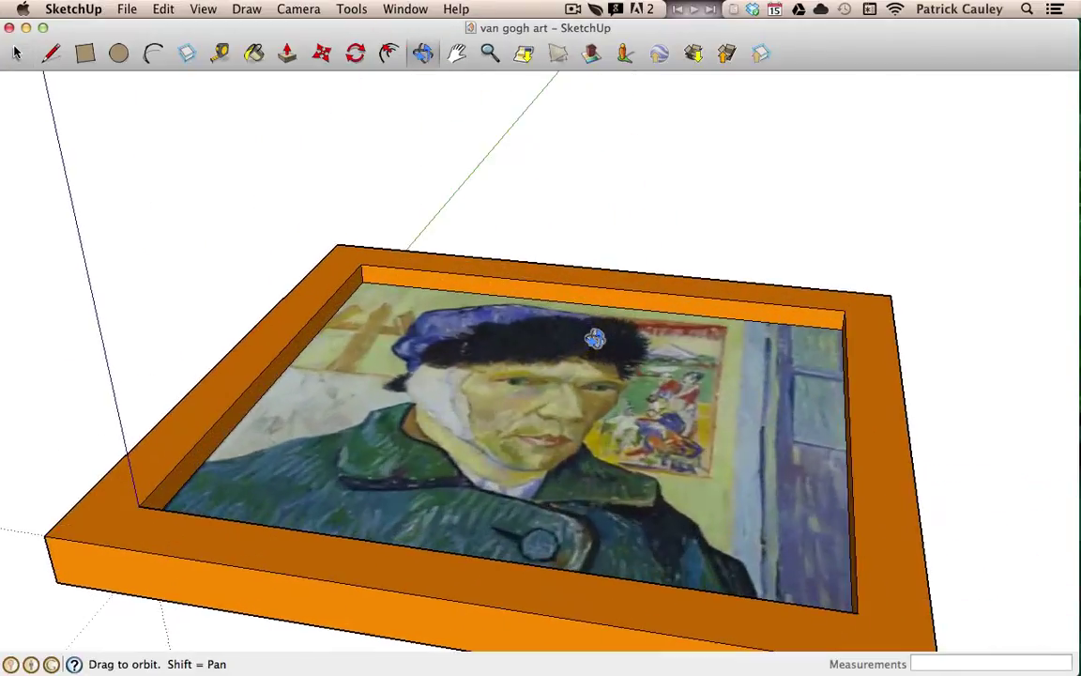
{"action": "scroll", "coordinate": [572, 375], "scroll_direction": "down", "scroll_amount": 2}
{"action": "mouse_move", "coordinate": [608, 427]}
{"action": "left_mouse_down"}
{"action": "mouse_move", "coordinate": [599, 152]}
{"action": "mouse_move", "coordinate": [641, 639]}
{"action": "left_mouse_up"}
{"action": "scroll", "coordinate": [629, 610], "scroll_direction": "down", "scroll_amount": 2}
{"action": "left_click", "coordinate": [622, 592]}
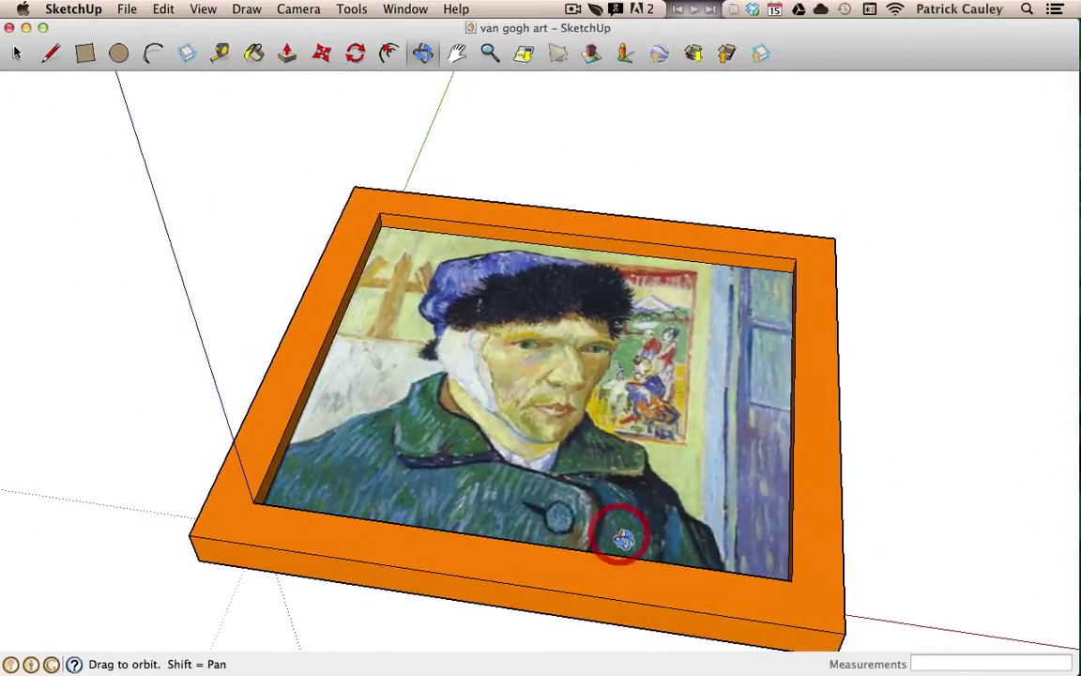
{"action": "scroll", "coordinate": [569, 411], "scroll_direction": "down", "scroll_amount": 2}
{"action": "scroll", "coordinate": [569, 411], "scroll_direction": "down", "scroll_amount": 3}
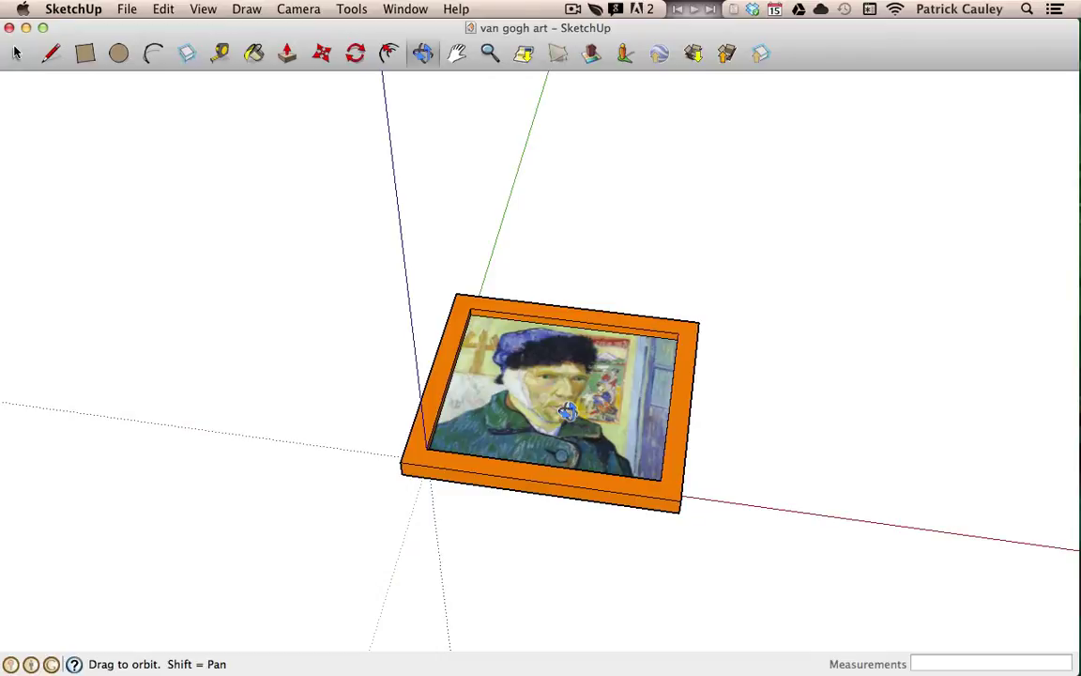
Step: Look at the Van Gogh portrait in the browser, then return to SketchUp
{"action": "key", "text": "ctrl+Left"}
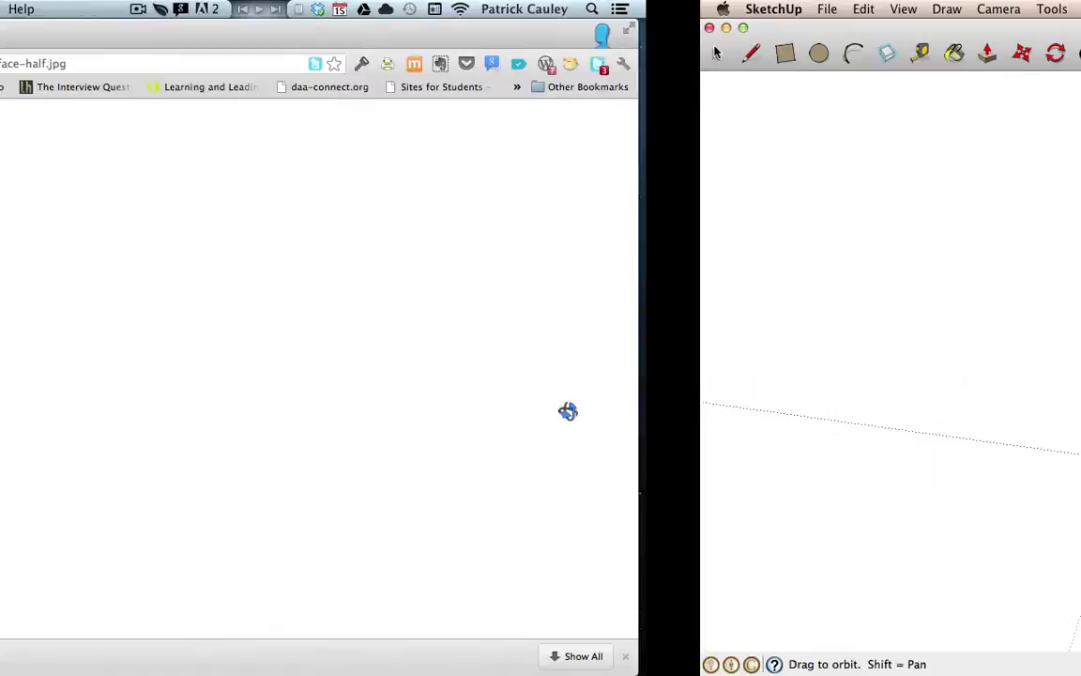
{"action": "left_click", "coordinate": [552, 409]}
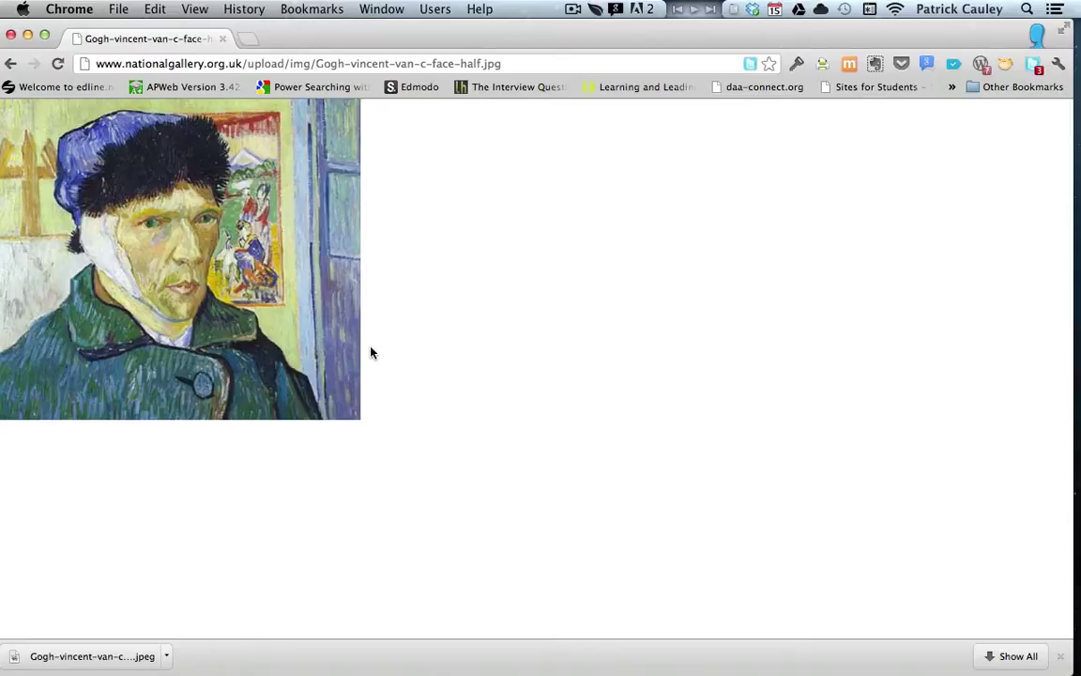
{"action": "key", "text": "ctrl+Right"}
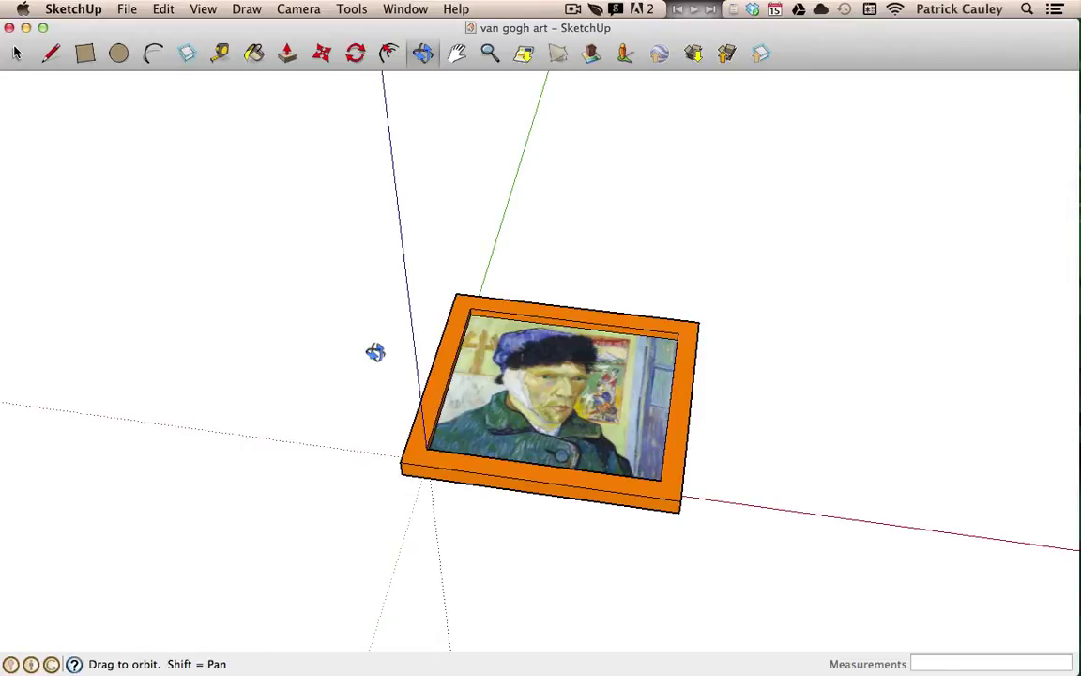
Step: Create a new empty model and maximize its window to fill the screen
{"action": "left_click", "coordinate": [120, 9]}
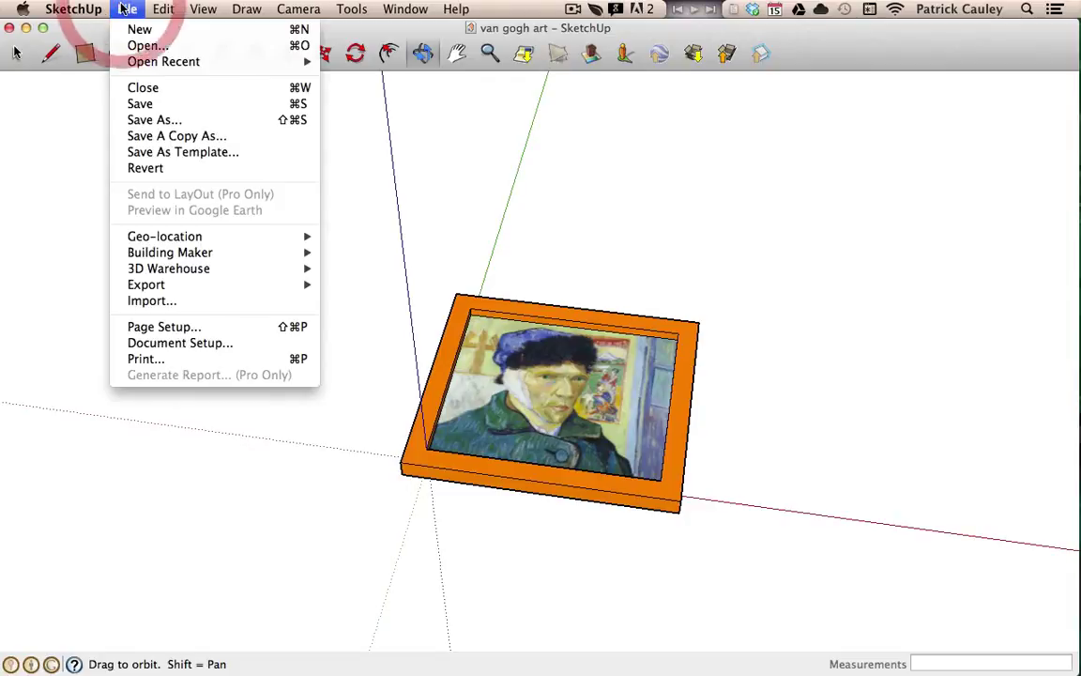
{"action": "left_click", "coordinate": [139, 30]}
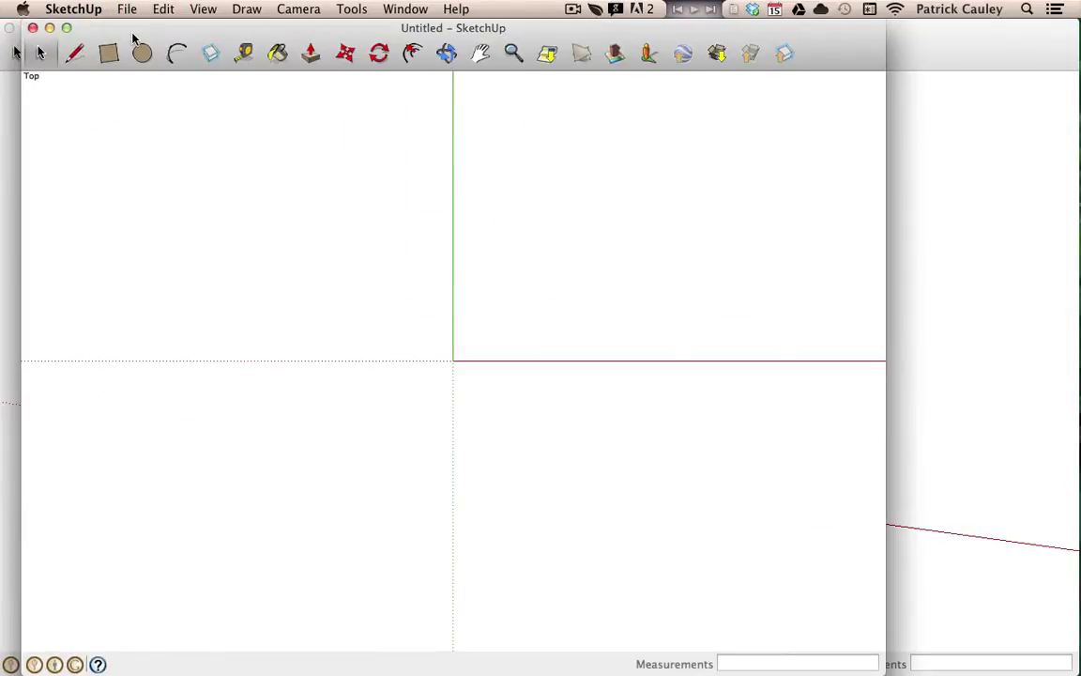
{"action": "left_click", "coordinate": [67, 27]}
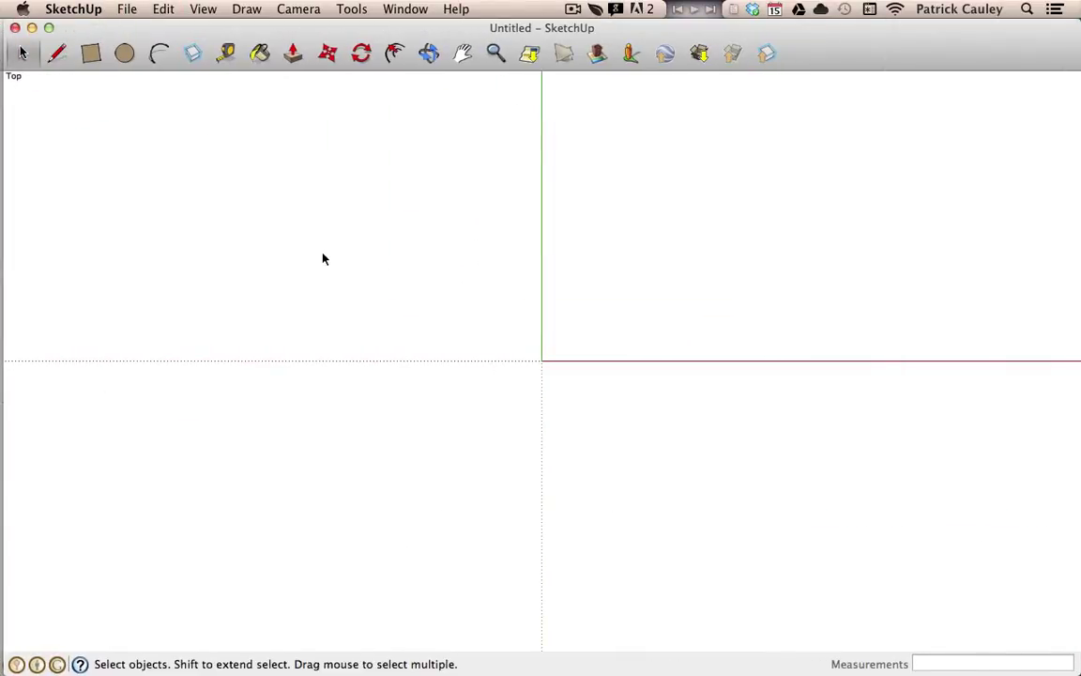
Step: Orbit the empty model so its drawing axes appear in 3D
{"action": "left_click", "coordinate": [429, 53]}
{"action": "left_click_drag", "start_coordinate": [625, 290], "coordinate": [478, 444]}
{"action": "left_click_drag", "start_coordinate": [523, 396], "coordinate": [579, 331]}
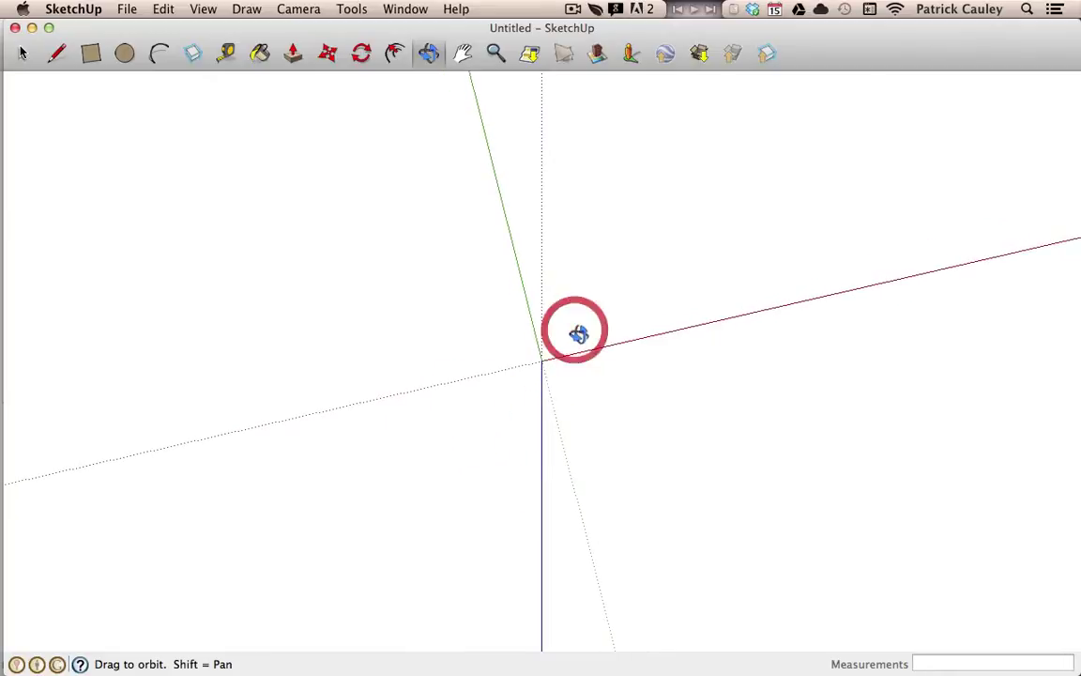
{"action": "left_click", "coordinate": [127, 9]}
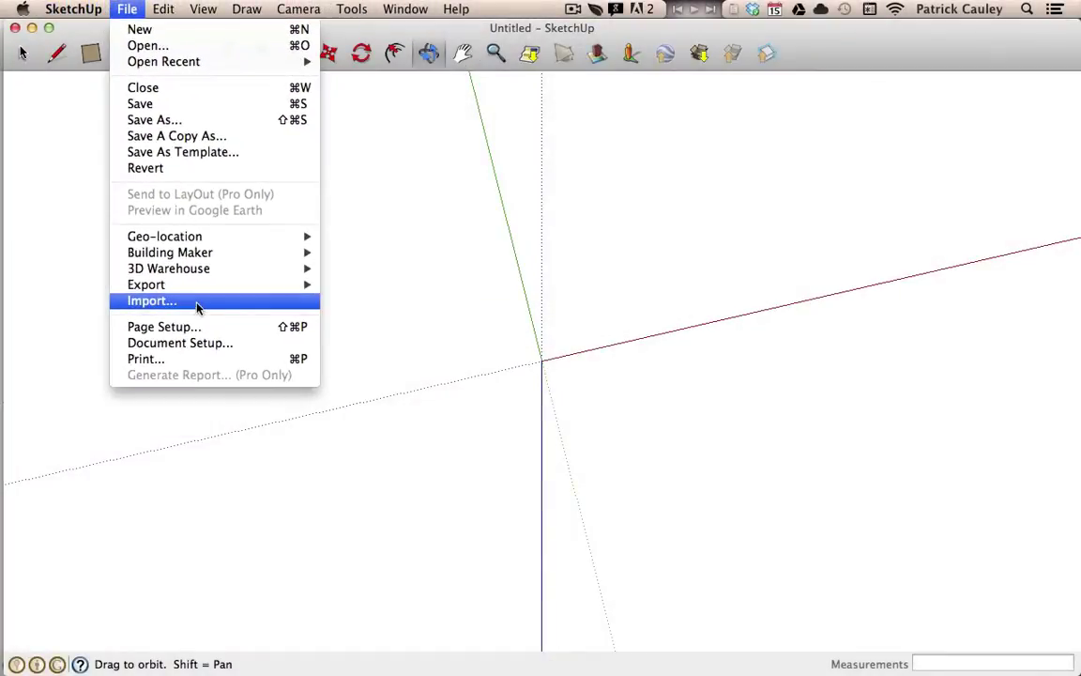
Step: Import Gogh-vincent-van-c-face-half.jpg as a JPEG image into the Untitled model
{"action": "left_click", "coordinate": [196, 302]}
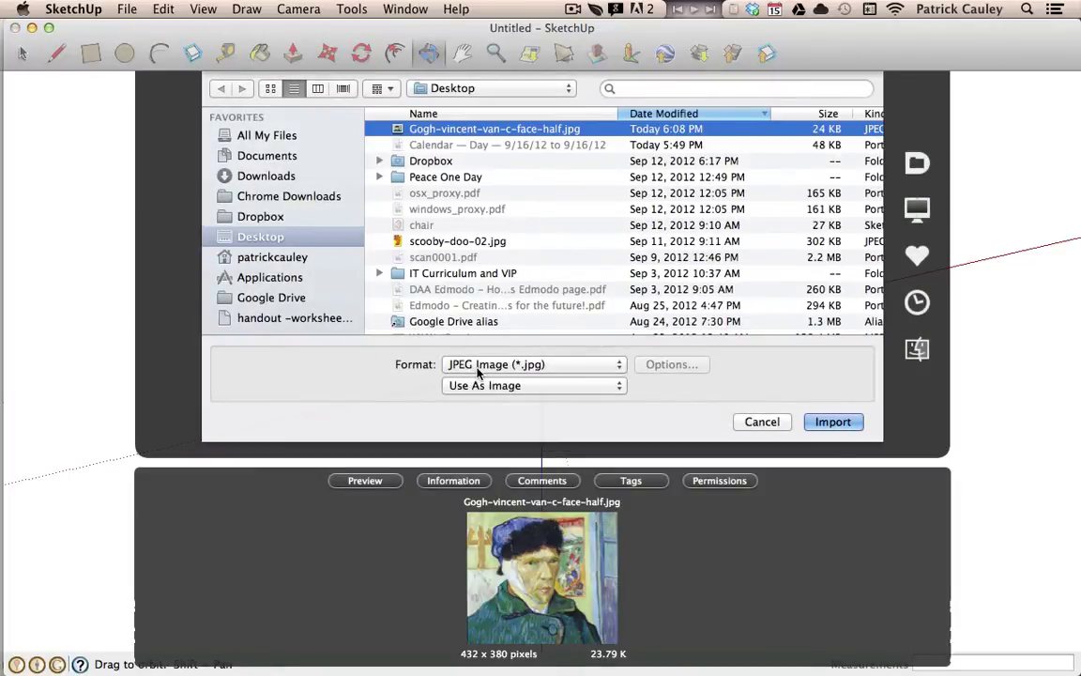
{"action": "left_click", "coordinate": [478, 368]}
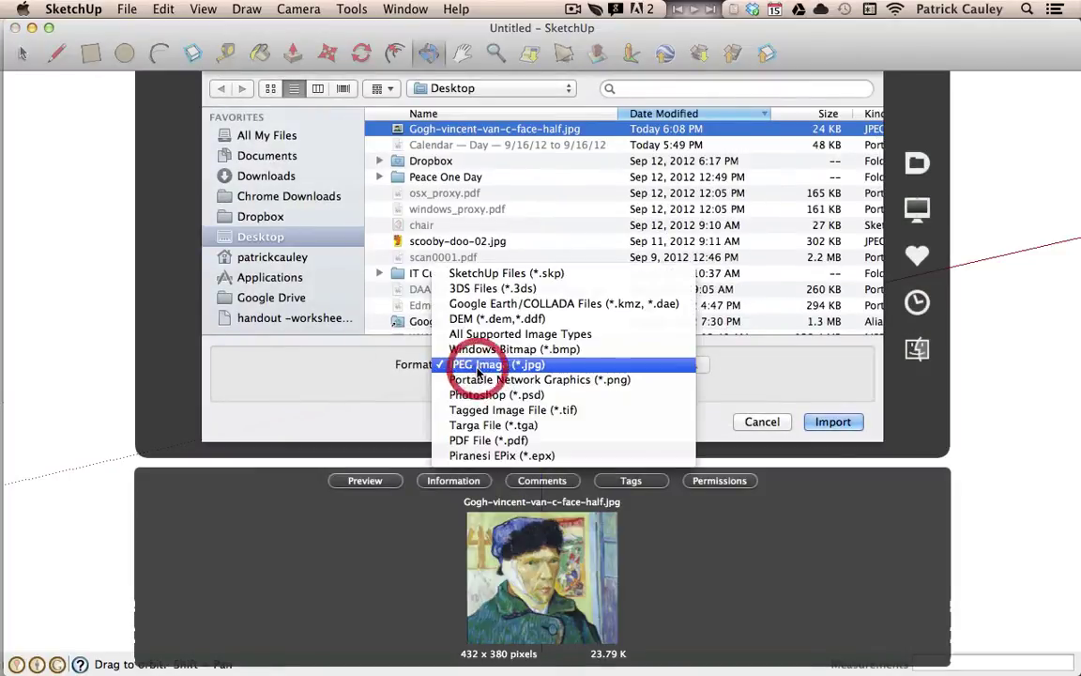
{"action": "left_click", "coordinate": [478, 274]}
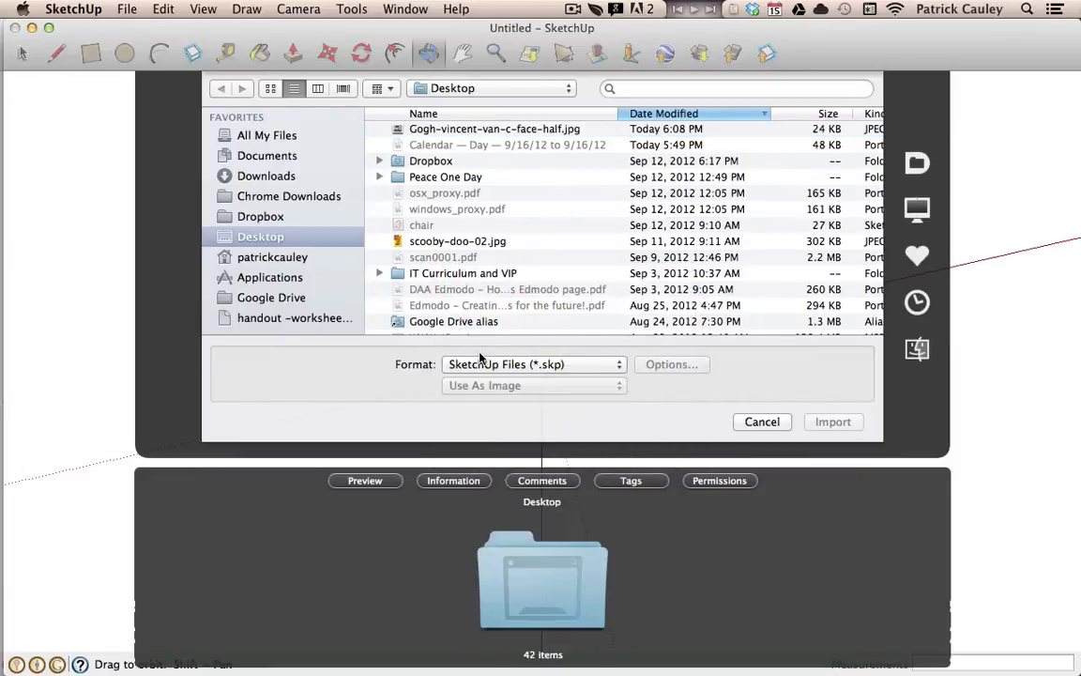
{"action": "left_click", "coordinate": [484, 364]}
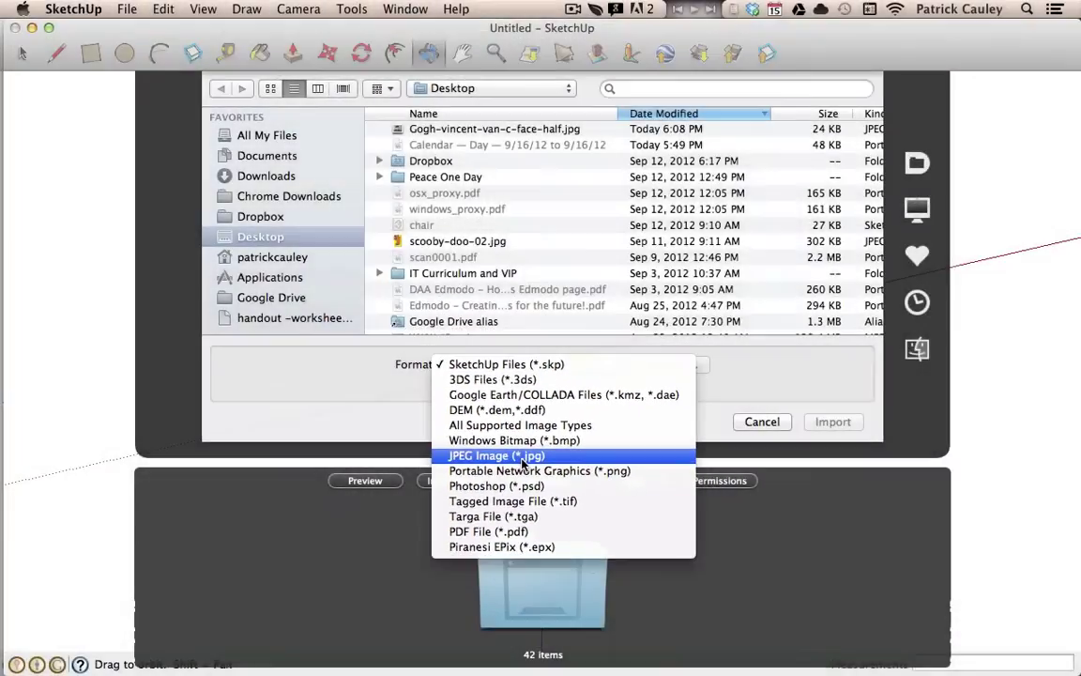
{"action": "left_click", "coordinate": [494, 503]}
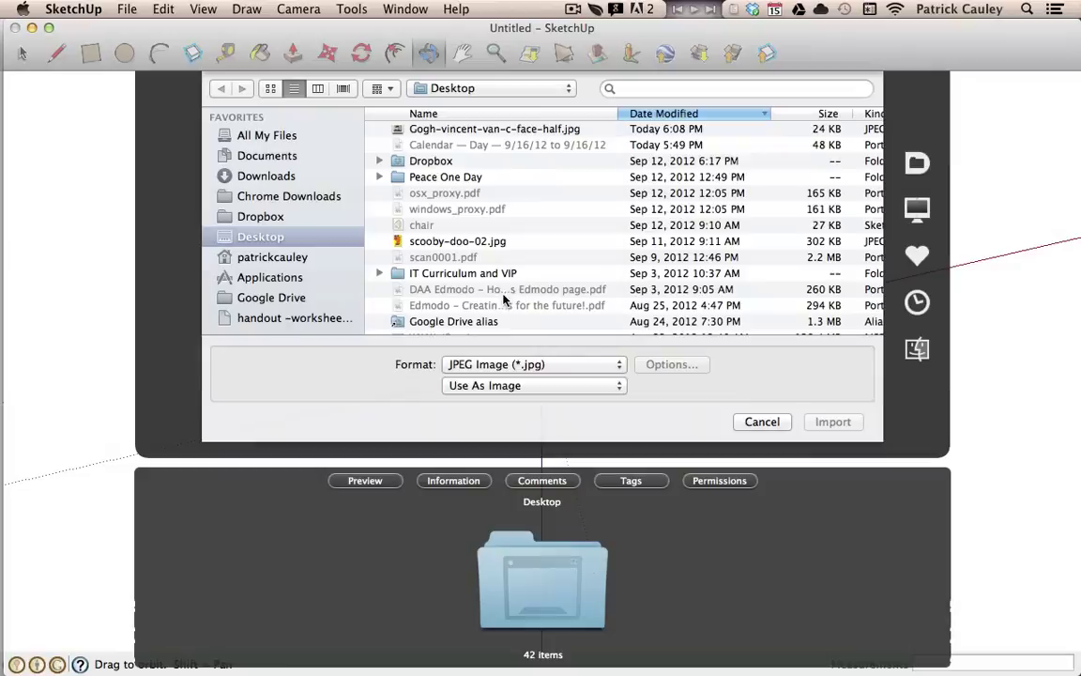
{"action": "left_click", "coordinate": [460, 137]}
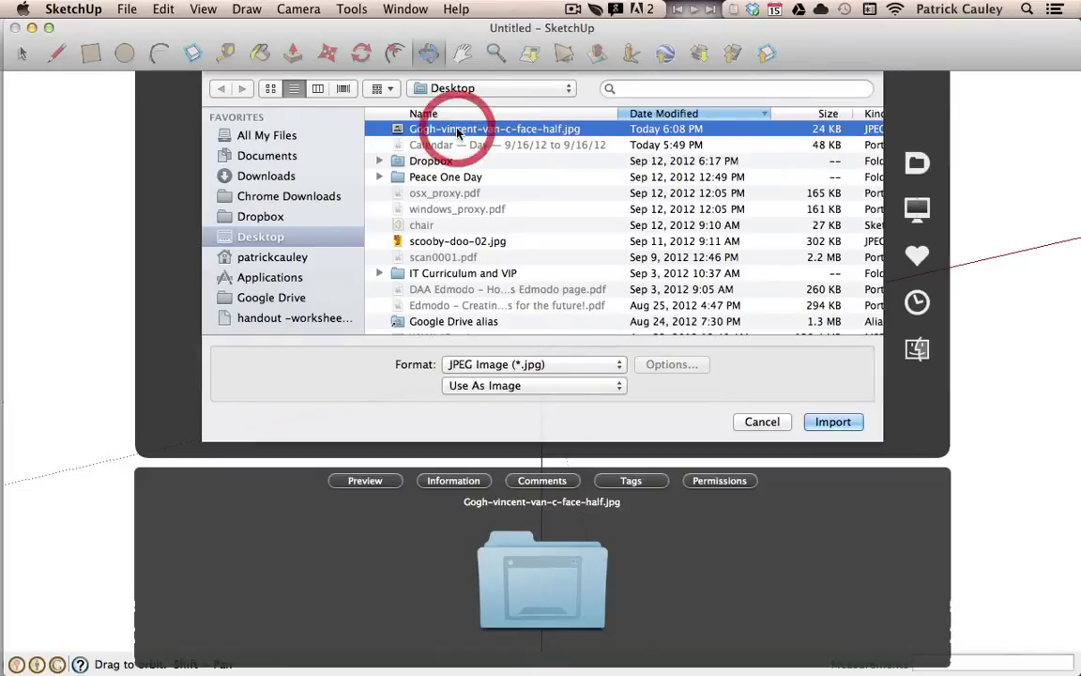
{"action": "left_click", "coordinate": [820, 421]}
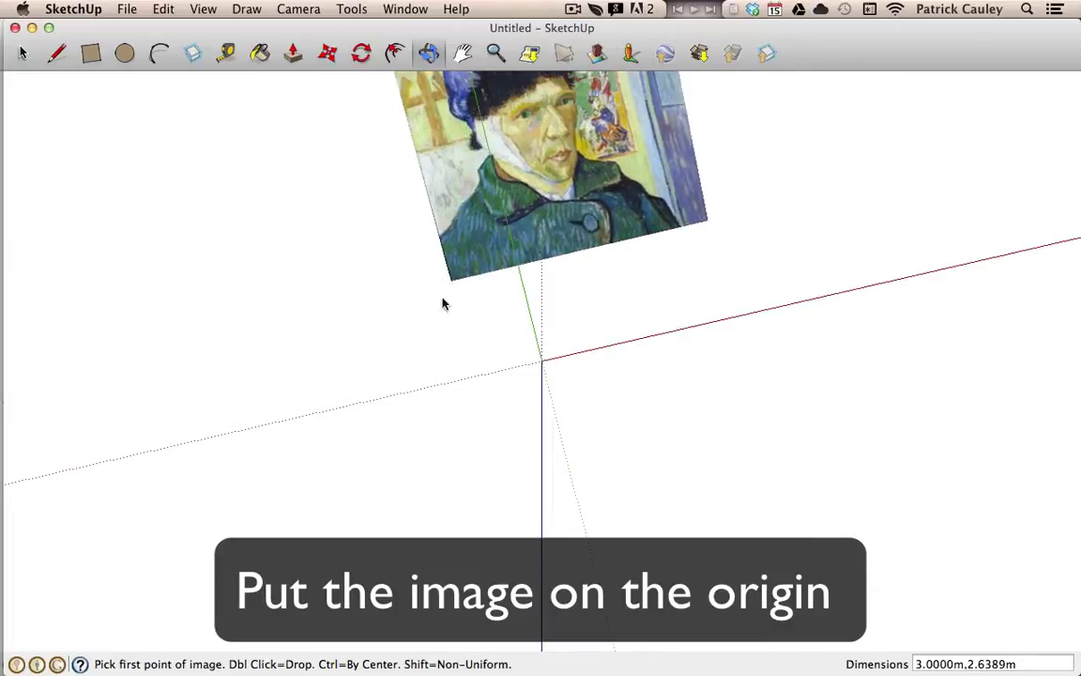
Step: Place the portrait with its first corner at the origin, about 1.5024 m wide
{"action": "left_click", "coordinate": [543, 366]}
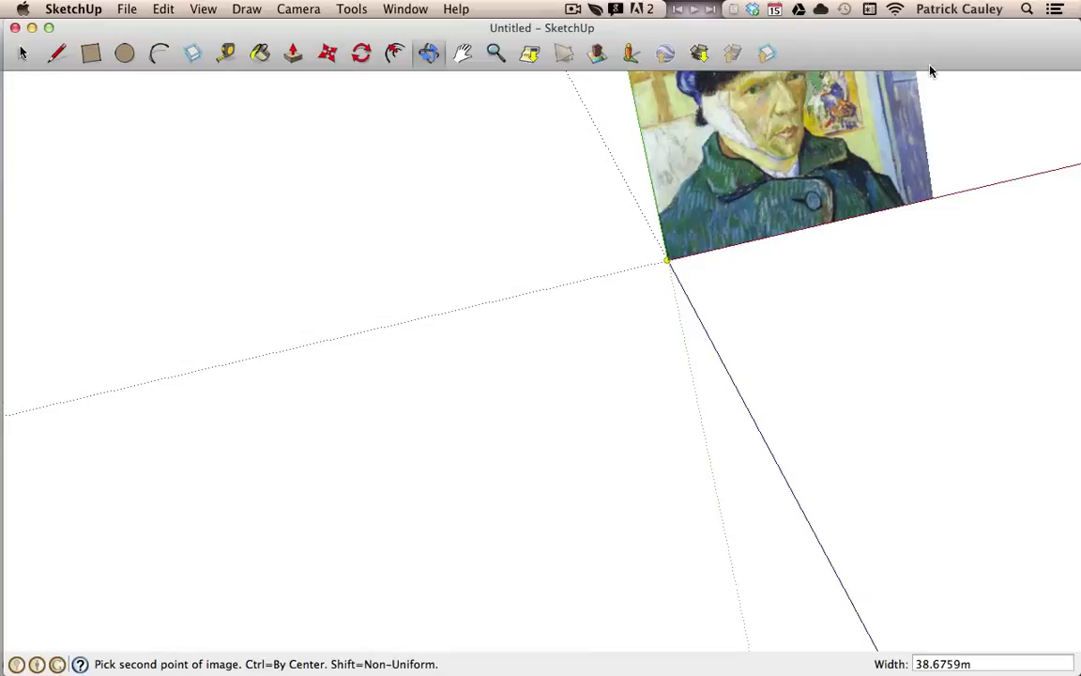
{"action": "scroll", "coordinate": [765, 192], "scroll_direction": "up", "scroll_amount": 5}
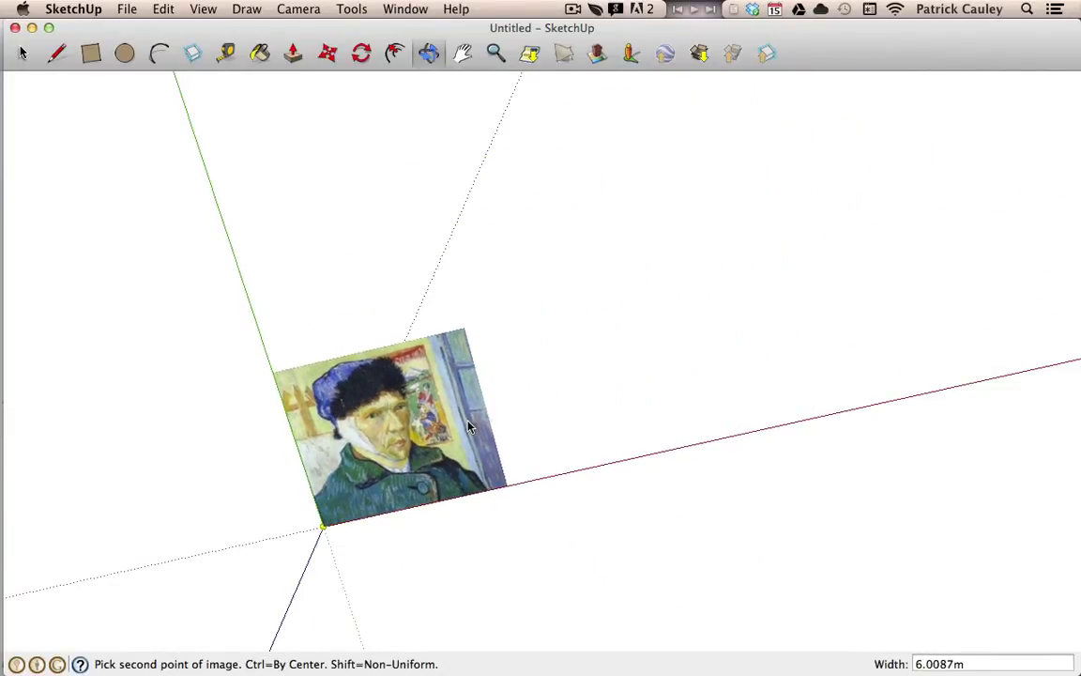
{"action": "left_click", "coordinate": [344, 504]}
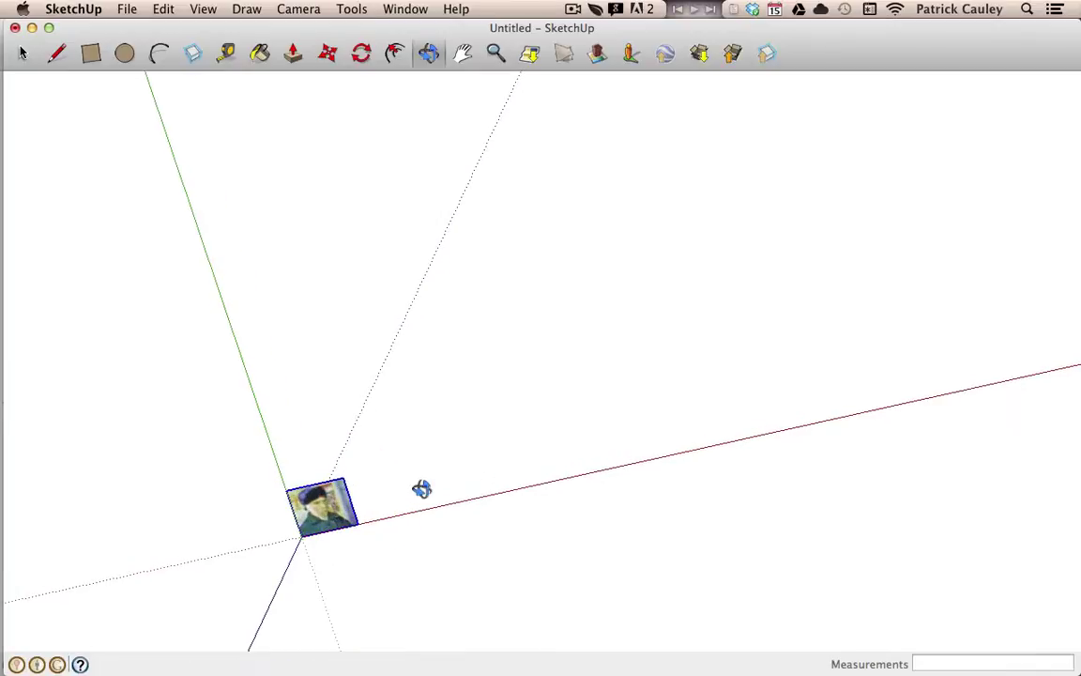
{"action": "scroll", "coordinate": [422, 487], "scroll_direction": "up", "scroll_amount": 3}
{"action": "middle_click_drag", "start_coordinate": [422, 487], "coordinate": [460, 394], "text": "shift"}
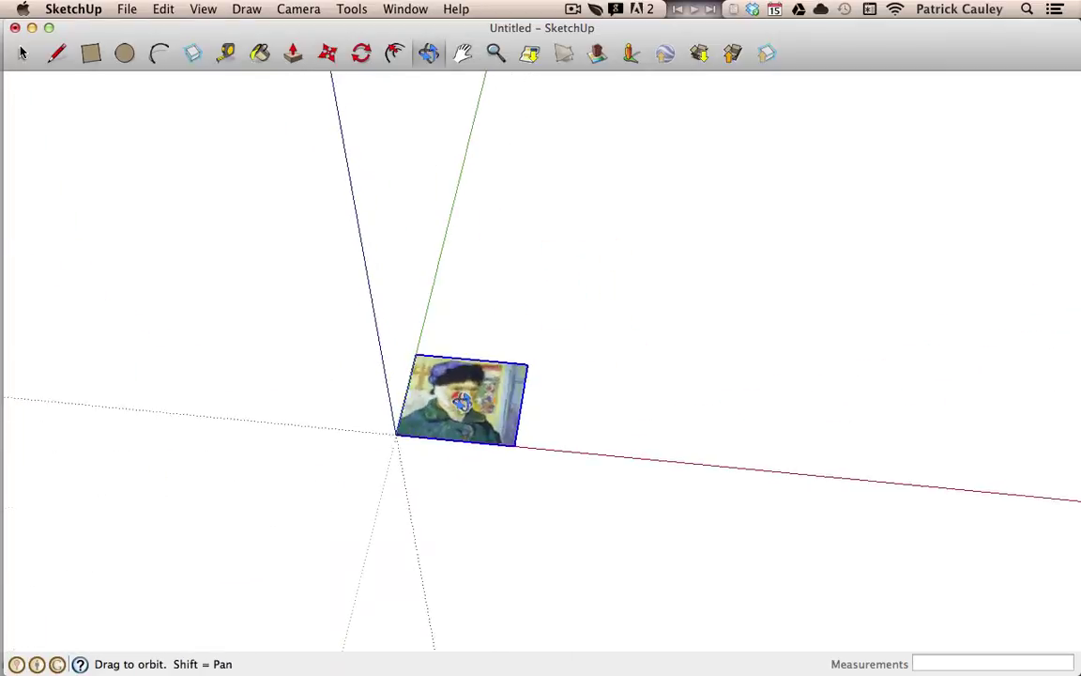
Step: Explode the placed portrait image into a plain face textured with the picture
{"action": "scroll", "coordinate": [451, 398], "scroll_direction": "up", "scroll_amount": 5}
{"action": "key", "text": "p"}
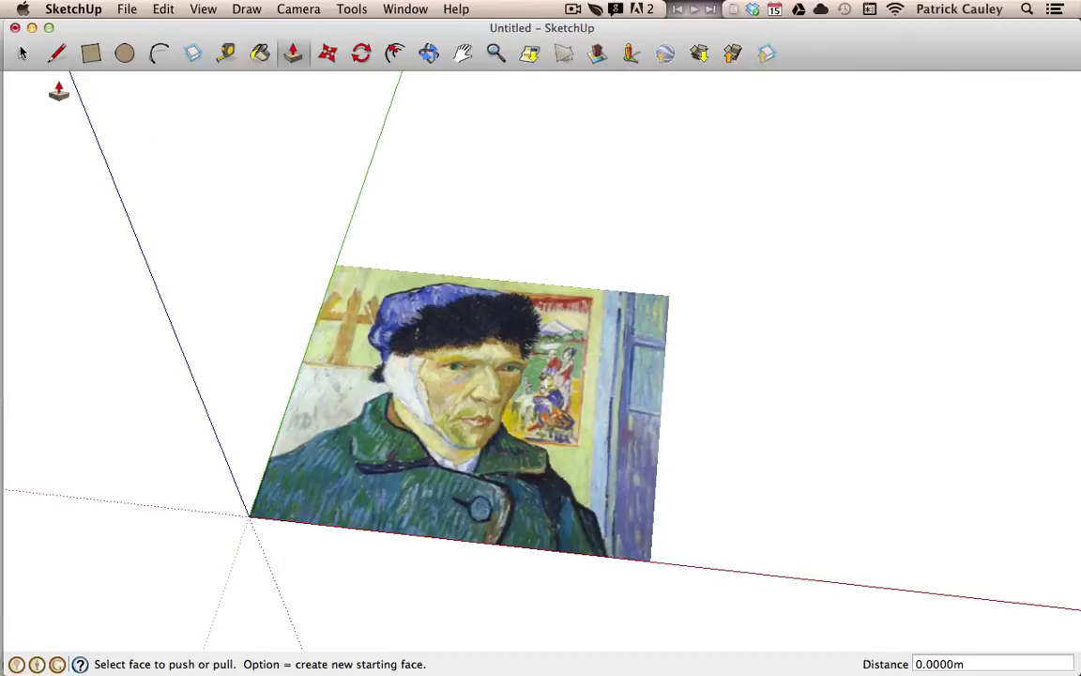
{"action": "left_click", "coordinate": [23, 54]}
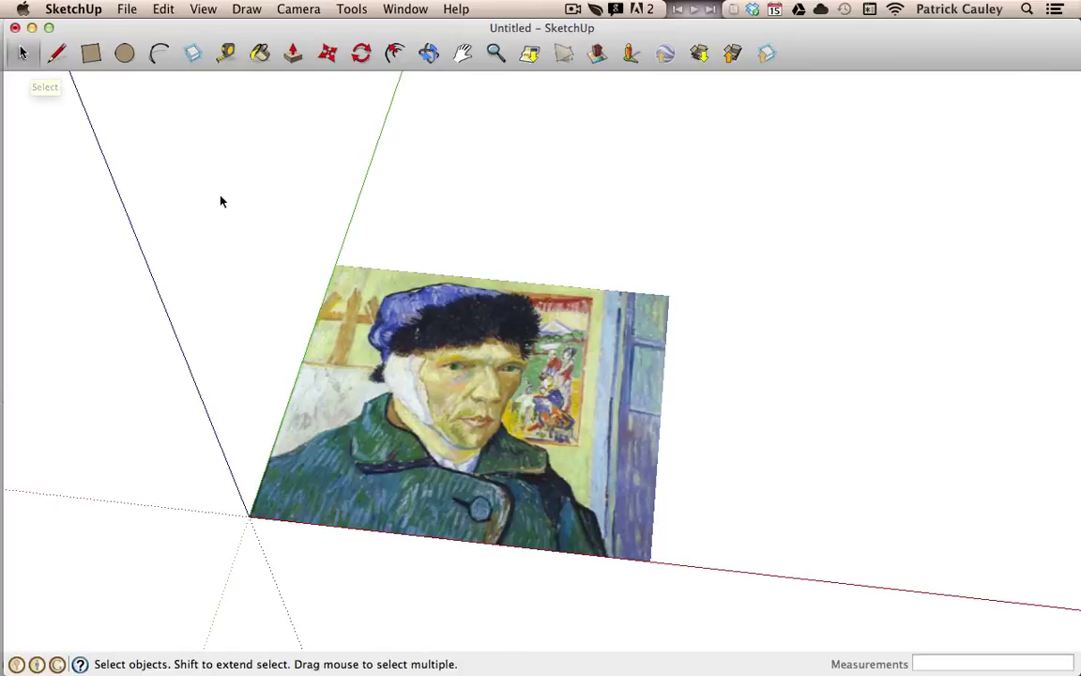
{"action": "left_click", "coordinate": [443, 355]}
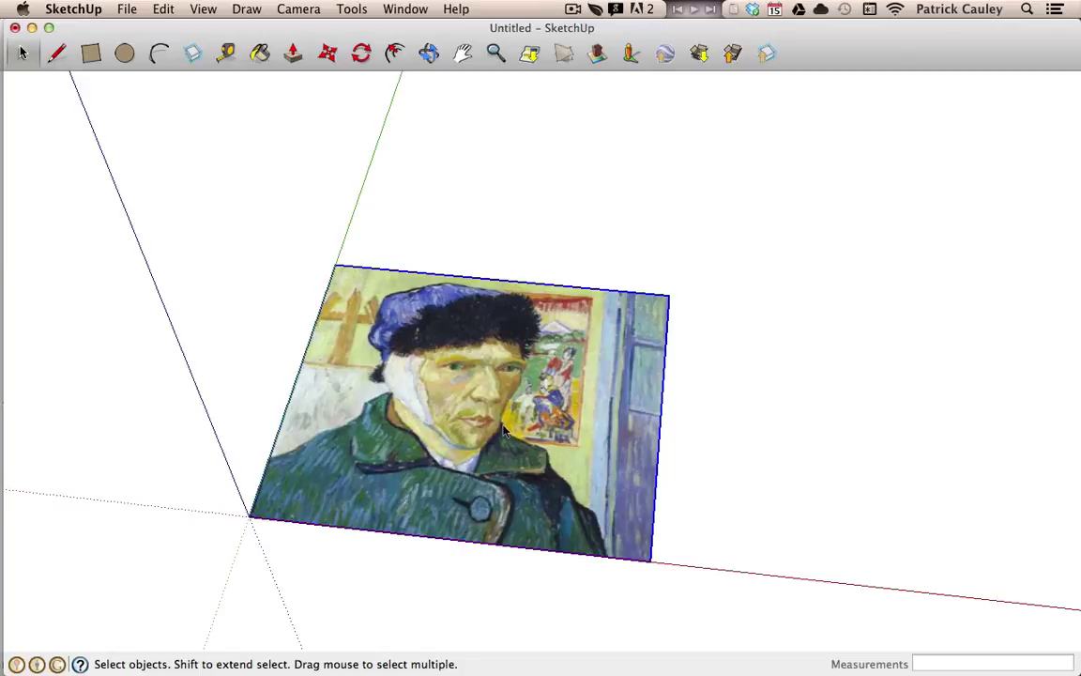
{"action": "right_click", "coordinate": [476, 389]}
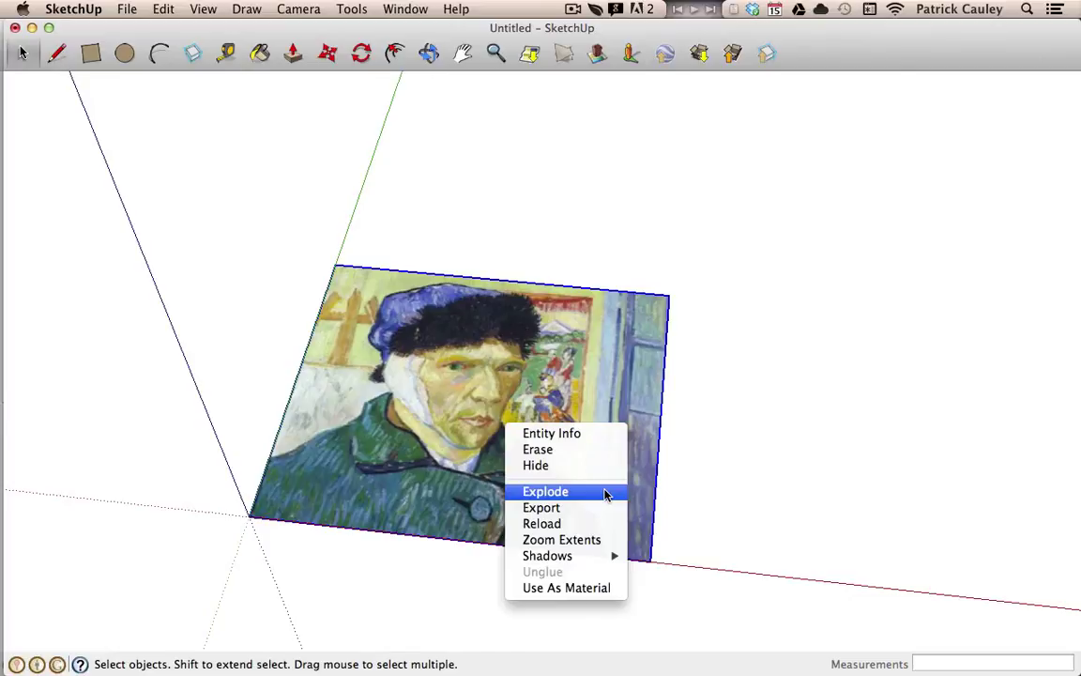
{"action": "left_click", "coordinate": [605, 492]}
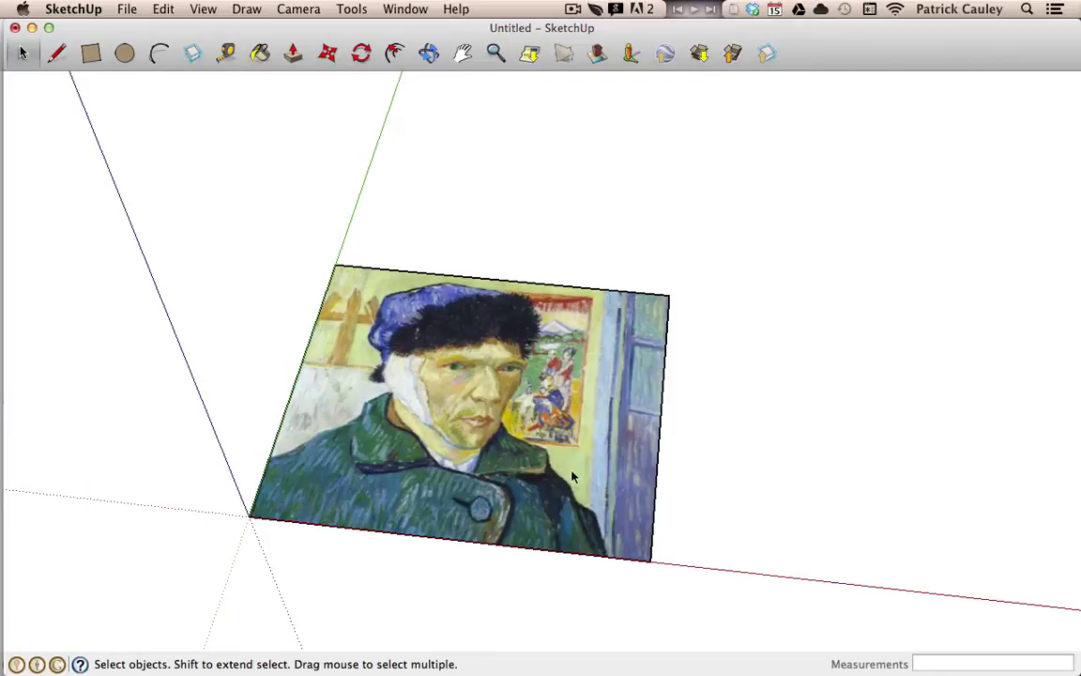
{"action": "key", "text": "o"}
{"action": "left_click_drag", "start_coordinate": [515, 423], "coordinate": [511, 273]}
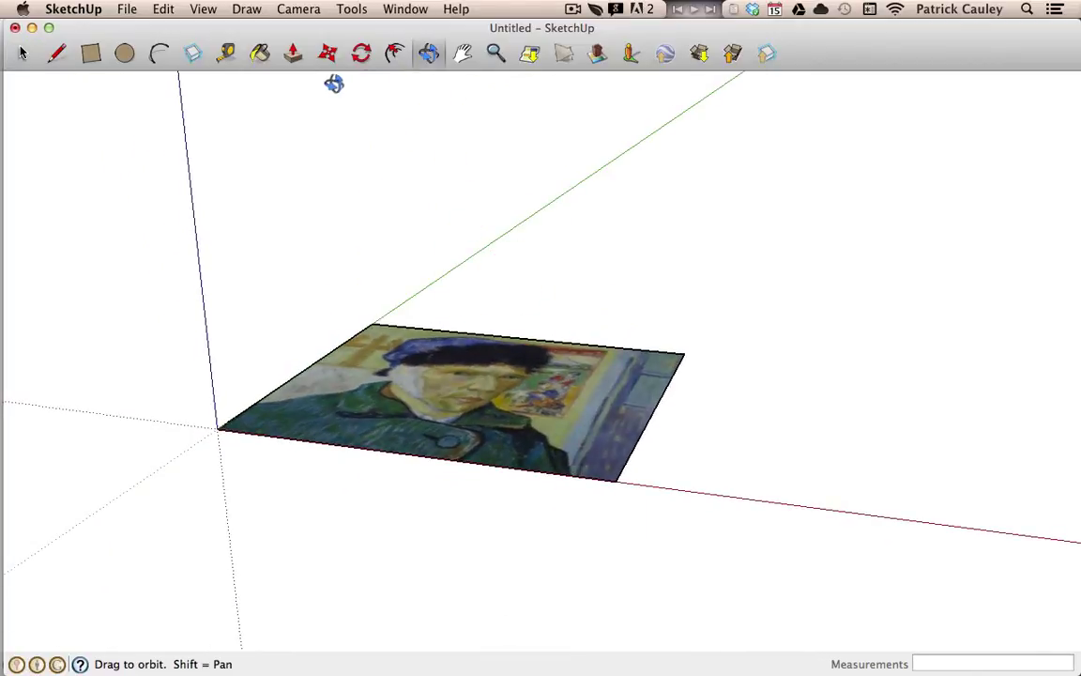
Step: Push/Pull the portrait face upward by exactly 7cm into a slab
{"action": "left_click", "coordinate": [294, 55]}
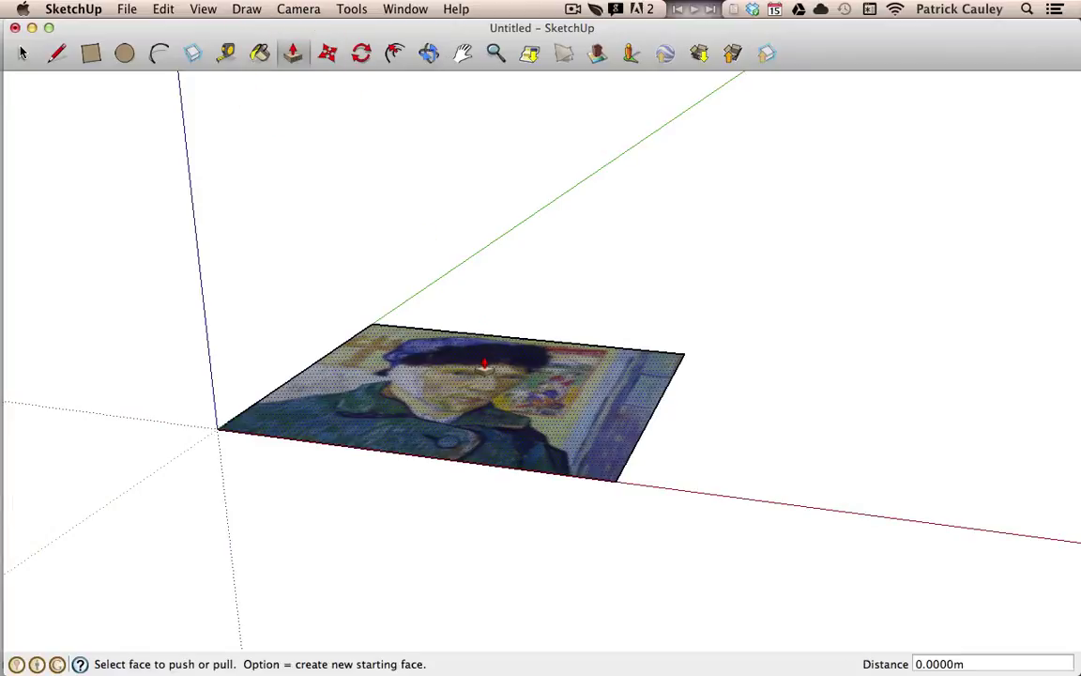
{"action": "mouse_move", "coordinate": [485, 364]}
{"action": "left_mouse_down"}
{"action": "mouse_move", "coordinate": [483, 261]}
{"action": "mouse_move", "coordinate": [460, 186]}
{"action": "mouse_move", "coordinate": [473, 283]}
{"action": "mouse_move", "coordinate": [469, 194]}
{"action": "mouse_move", "coordinate": [468, 262]}
{"action": "left_mouse_up"}
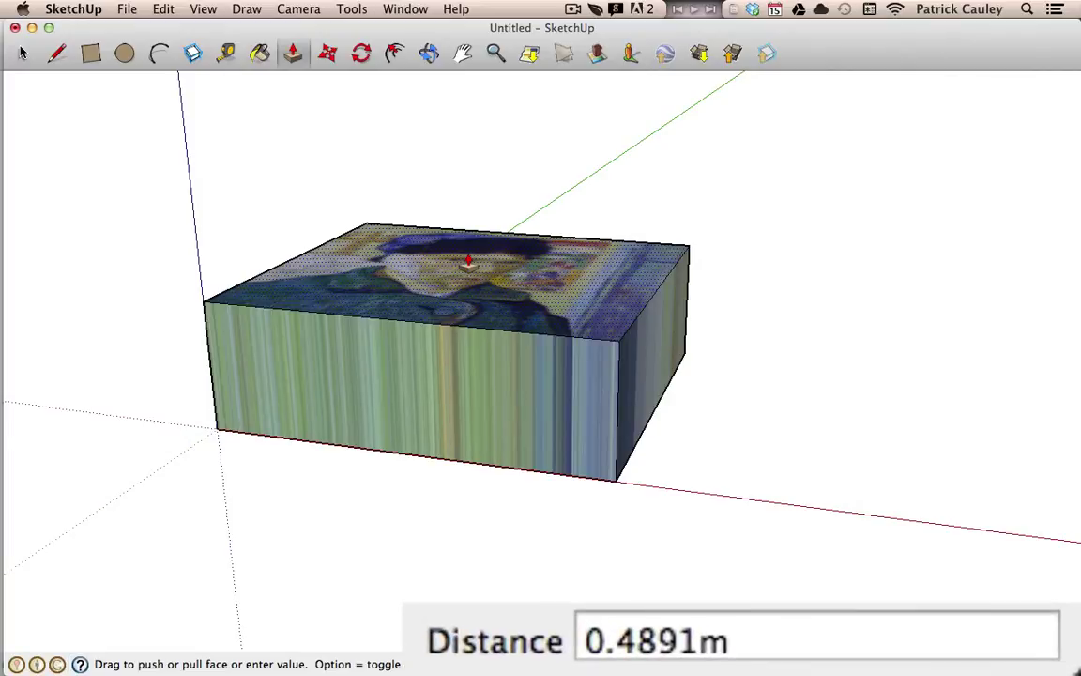
{"action": "type", "text": "7cm"}
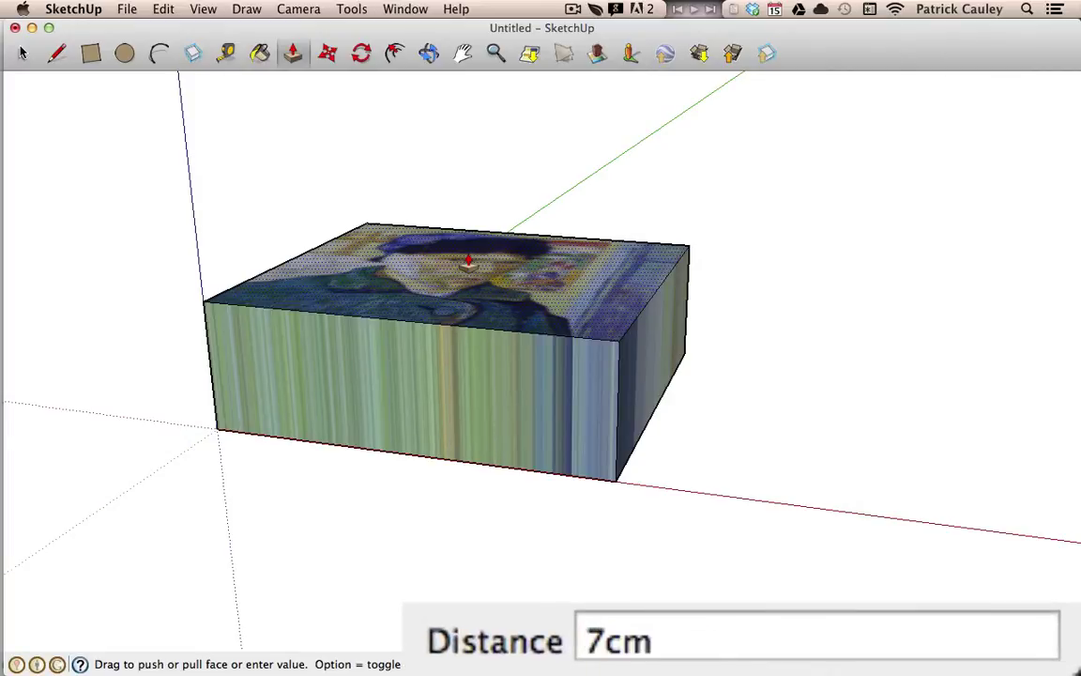
{"action": "key", "text": "Return"}
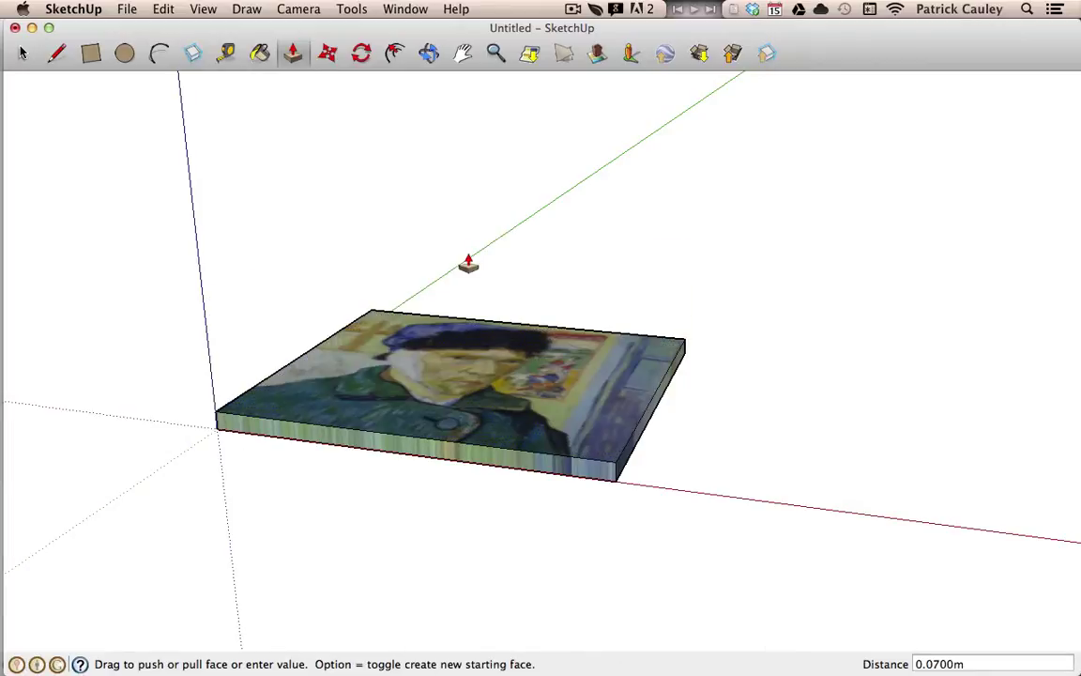
Step: Orbit beneath the 7cm slab to see the picture on its underside
{"action": "left_click", "coordinate": [20, 54]}
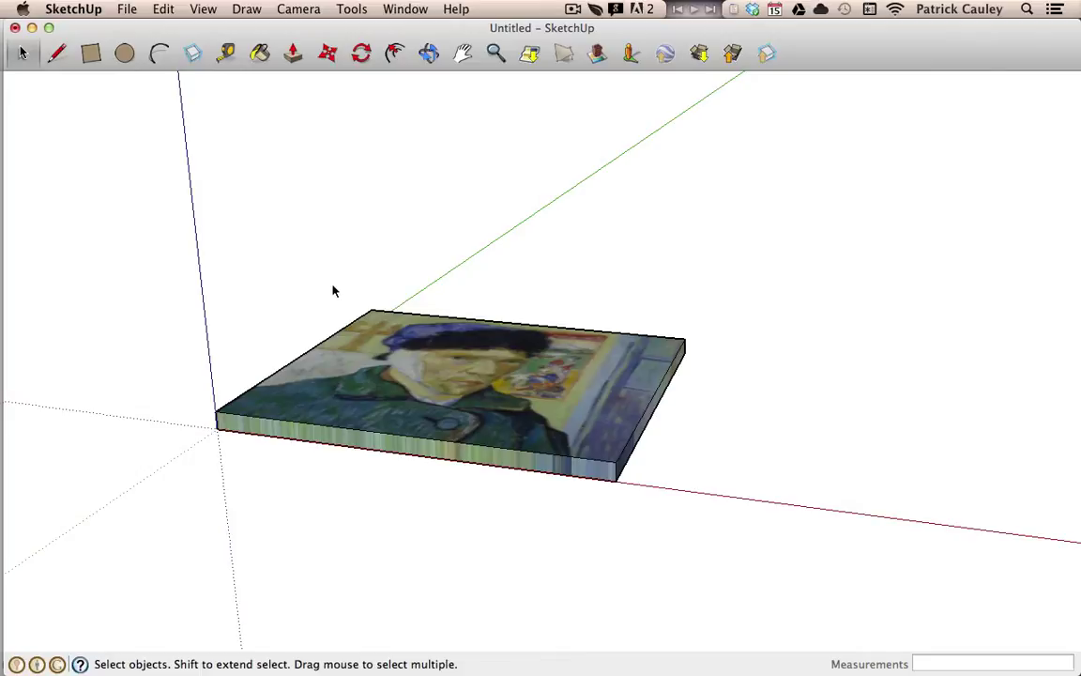
{"action": "key", "text": "o"}
{"action": "left_click_drag", "start_coordinate": [435, 362], "coordinate": [359, 198]}
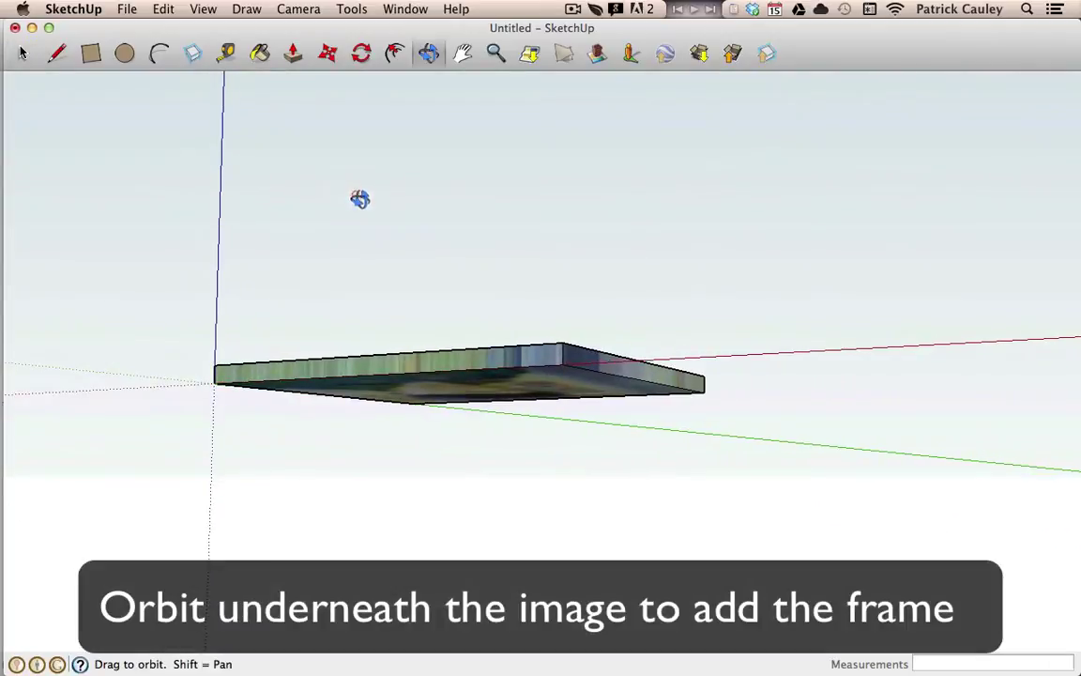
{"action": "mouse_move", "coordinate": [487, 388]}
{"action": "left_mouse_down"}
{"action": "mouse_move", "coordinate": [485, 220]}
{"action": "mouse_move", "coordinate": [483, 511]}
{"action": "left_mouse_up"}
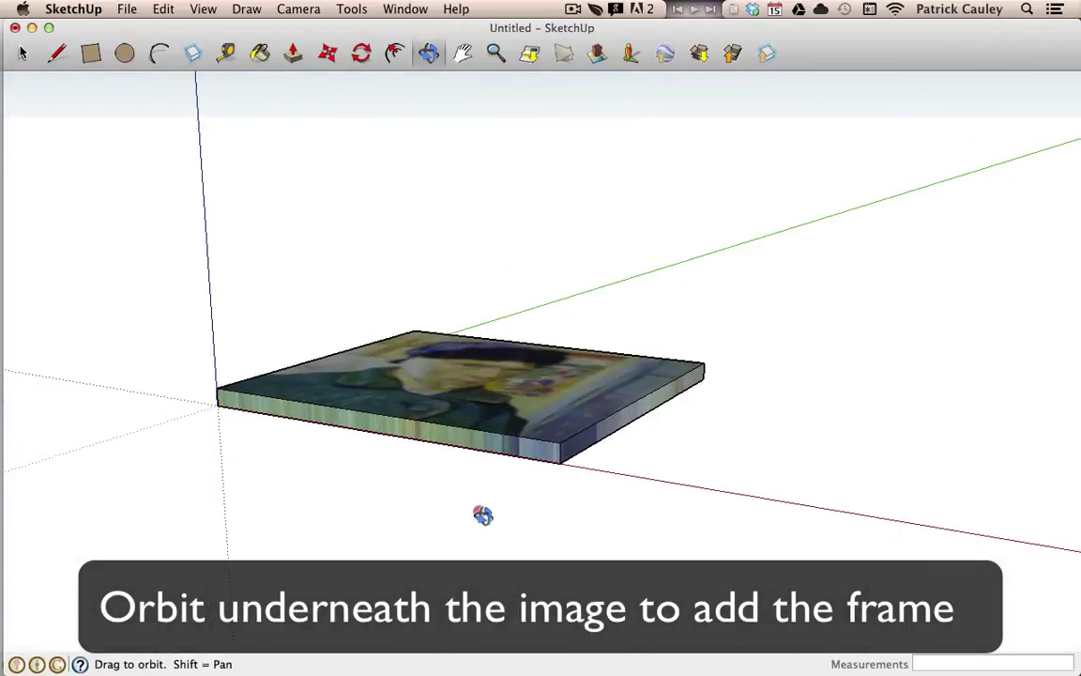
{"action": "left_click_drag", "start_coordinate": [473, 346], "coordinate": [468, 391]}
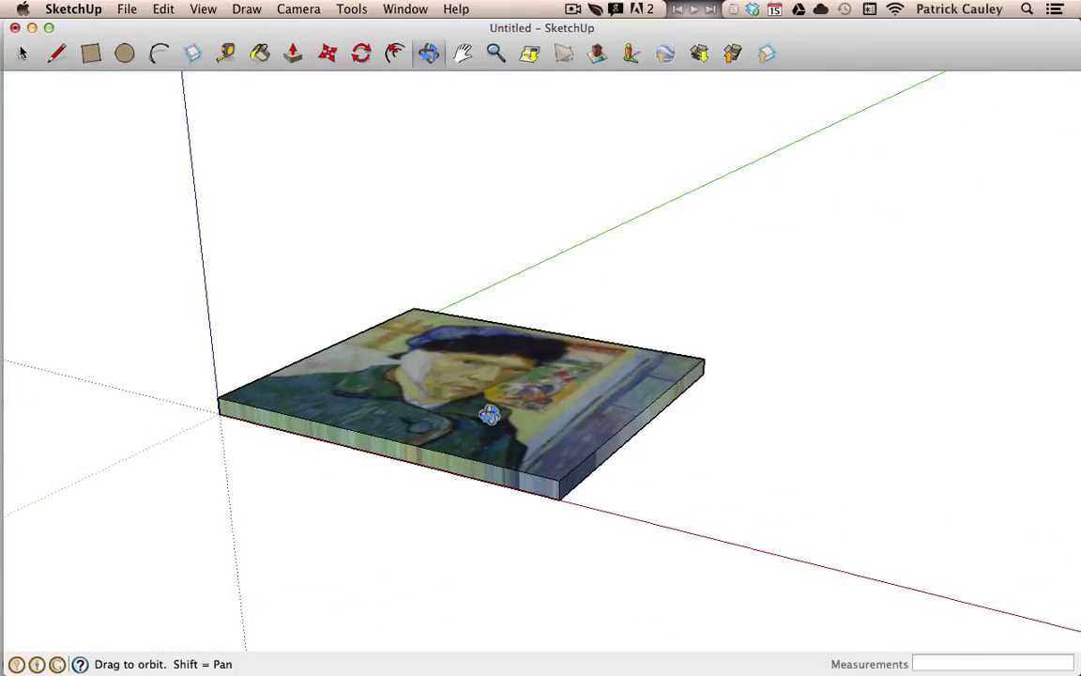
{"action": "mouse_move", "coordinate": [487, 415]}
{"action": "left_mouse_down"}
{"action": "mouse_move", "coordinate": [469, 241]}
{"action": "mouse_move", "coordinate": [487, 350]}
{"action": "mouse_move", "coordinate": [486, 224]}
{"action": "left_mouse_up"}
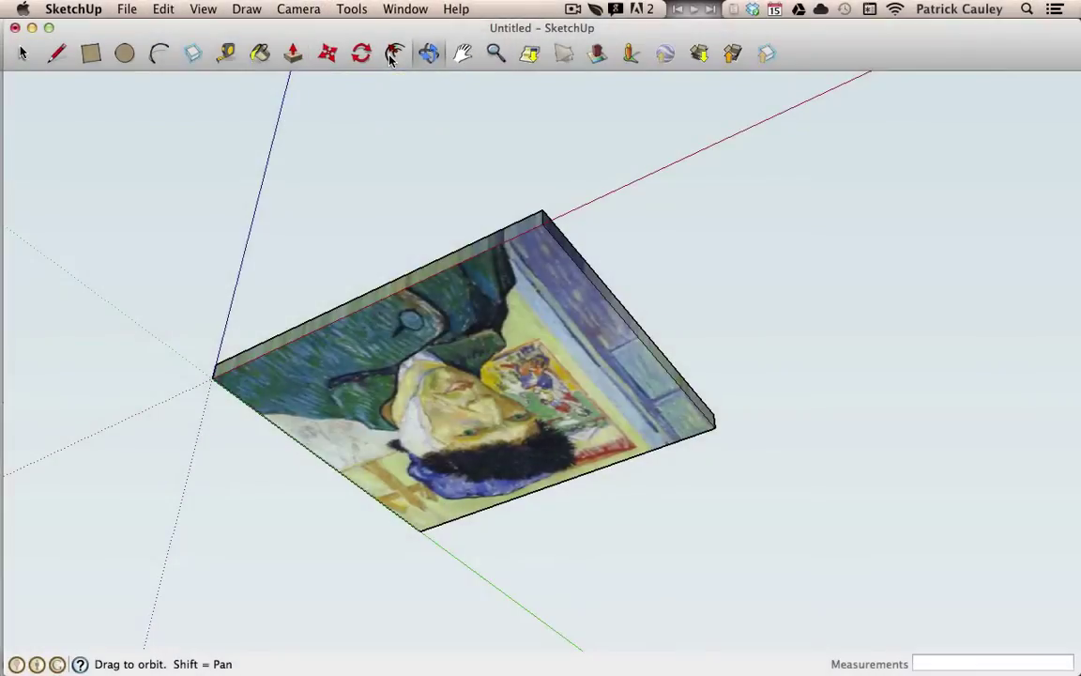
Step: Offset the slab's underside edge outward about 0.08 m to outline the border
{"action": "left_click", "coordinate": [395, 53]}
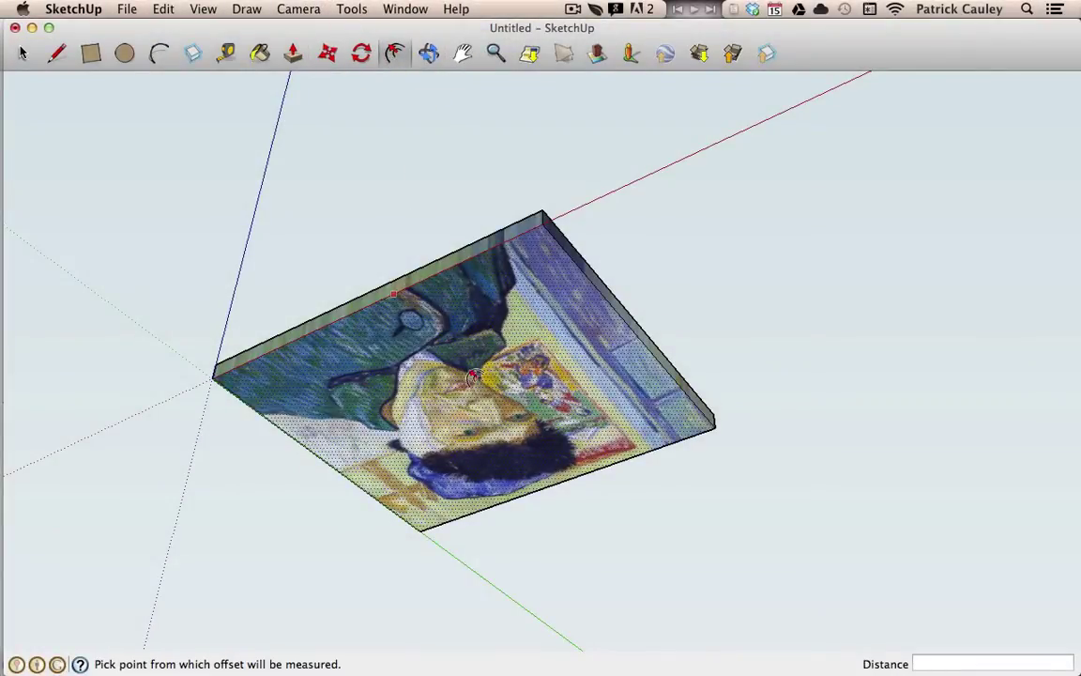
{"action": "left_click", "coordinate": [481, 402]}
{"action": "left_click", "coordinate": [481, 402]}
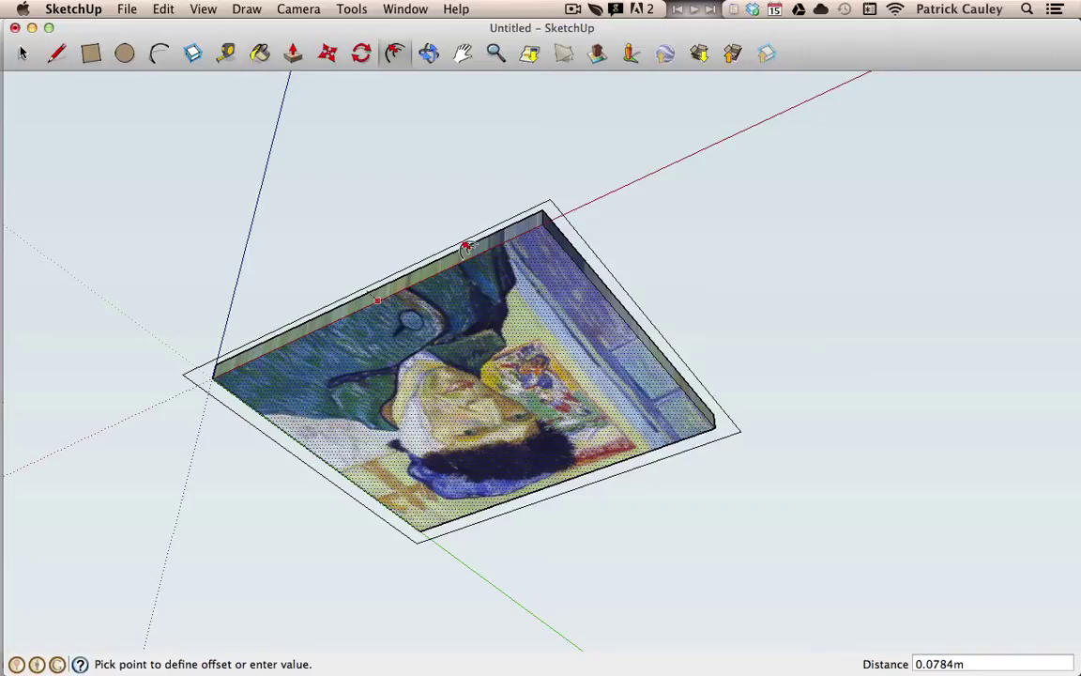
{"action": "left_click", "coordinate": [467, 246]}
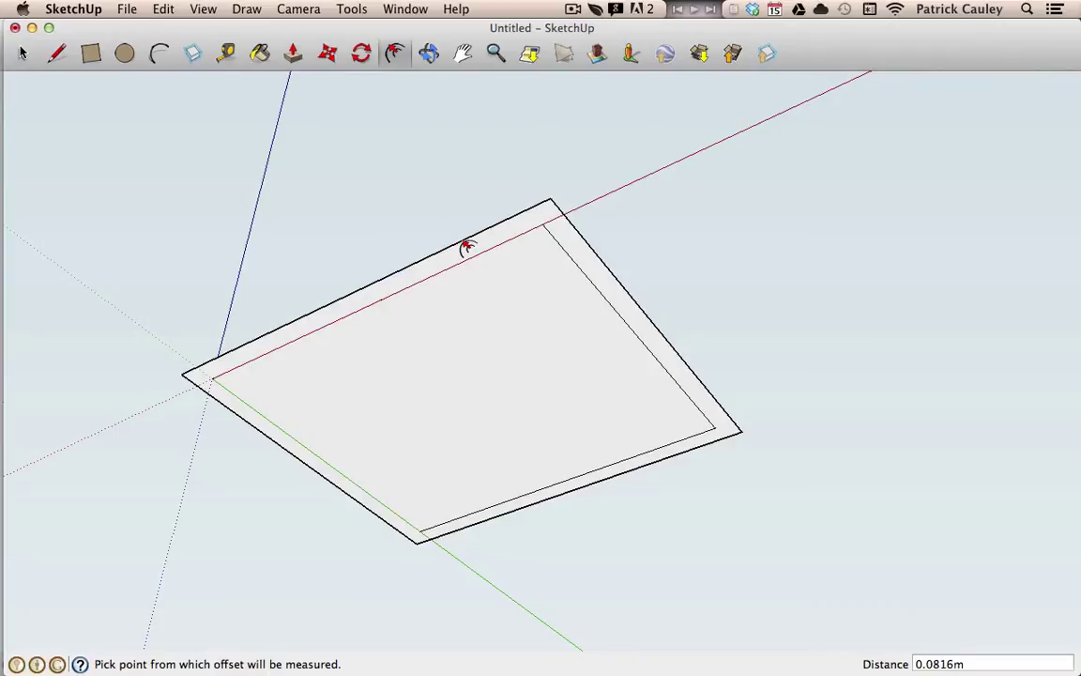
Step: Pull the border ring up 0.1188 m into frame walls around the portrait
{"action": "left_click", "coordinate": [429, 52]}
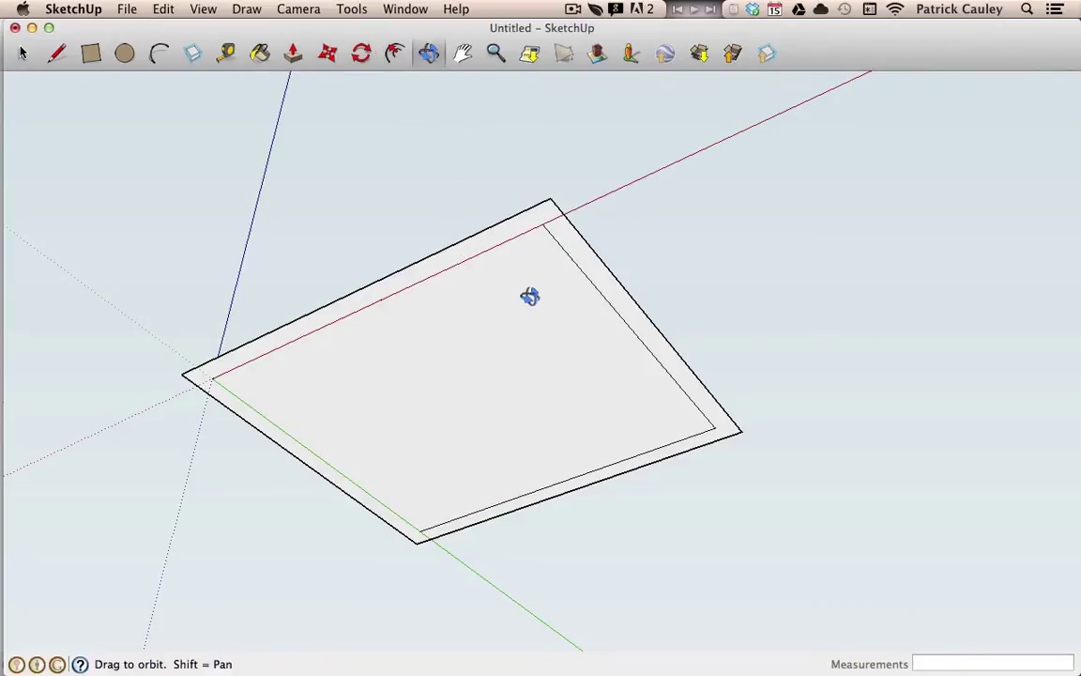
{"action": "left_click_drag", "start_coordinate": [515, 142], "coordinate": [512, 420]}
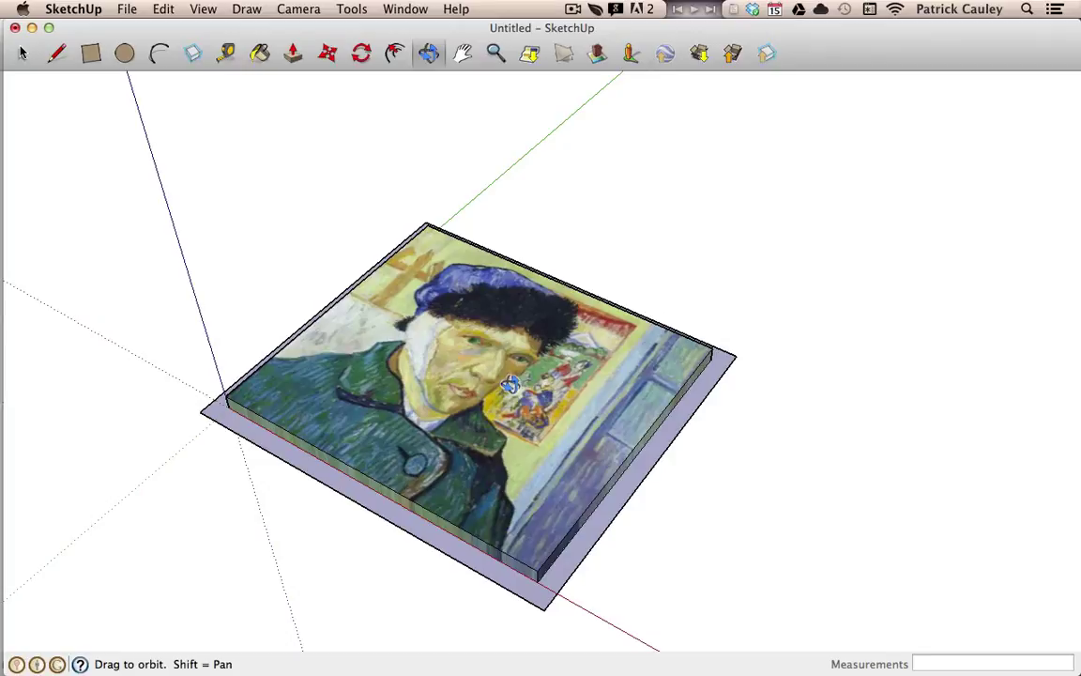
{"action": "left_click", "coordinate": [294, 53]}
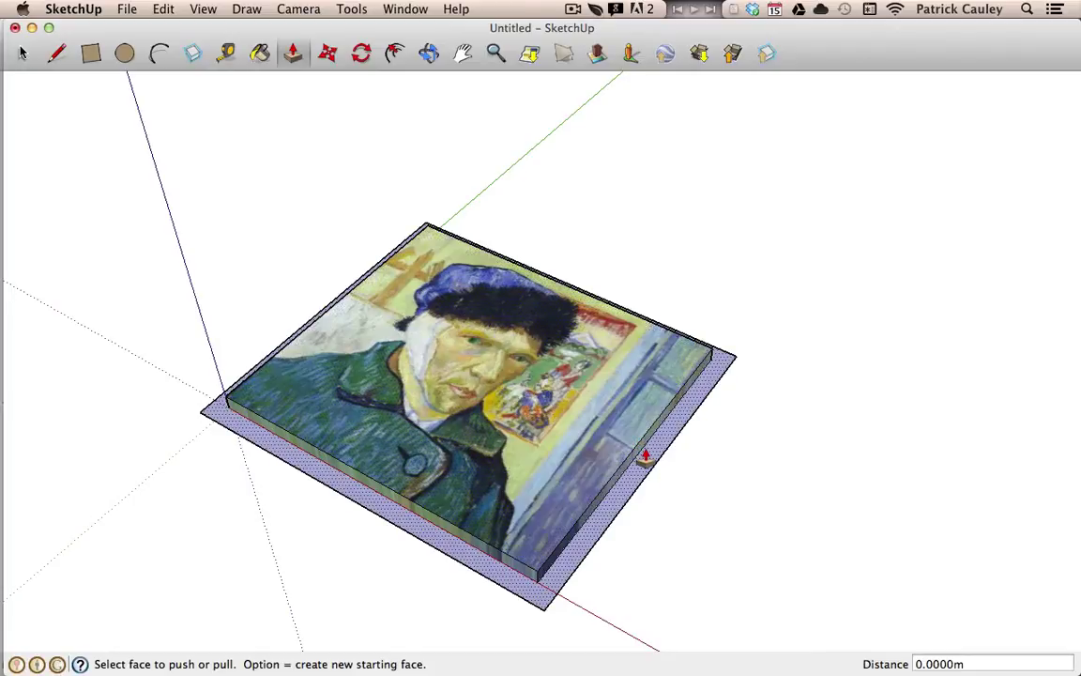
{"action": "left_click_drag", "start_coordinate": [645, 457], "coordinate": [646, 436]}
{"action": "middle_click_drag", "start_coordinate": [646, 435], "coordinate": [628, 249]}
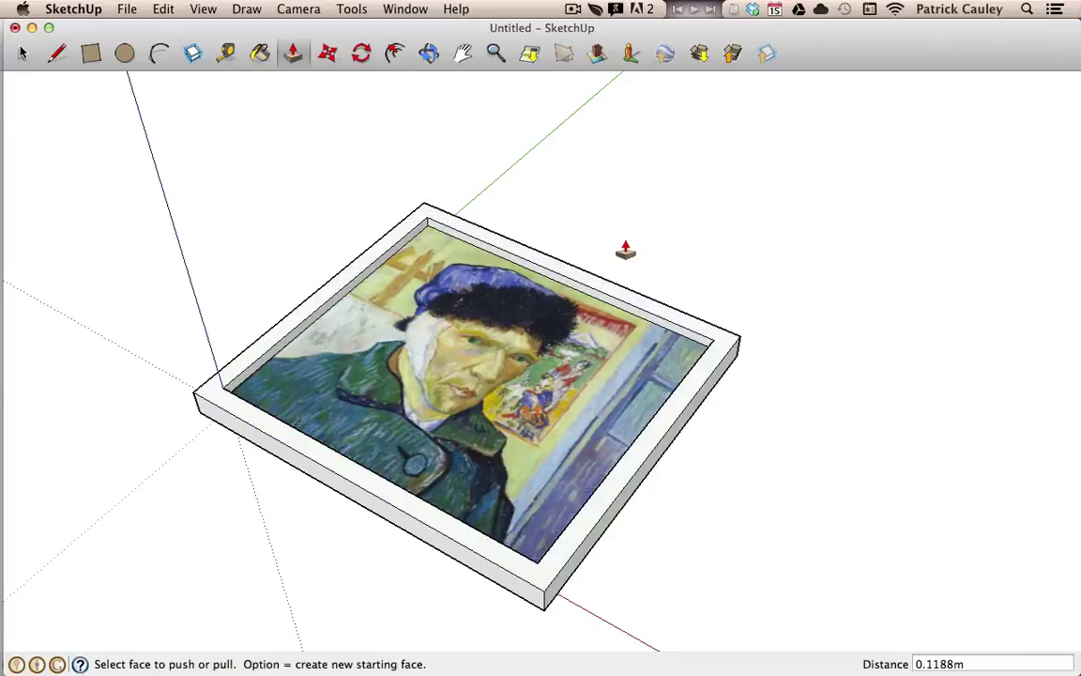
{"action": "key", "text": "o"}
{"action": "mouse_move", "coordinate": [628, 242]}
{"action": "left_mouse_down"}
{"action": "mouse_move", "coordinate": [524, 159]}
{"action": "mouse_move", "coordinate": [346, 205]}
{"action": "mouse_move", "coordinate": [876, 217]}
{"action": "mouse_move", "coordinate": [852, 169]}
{"action": "left_mouse_up"}
Step: Paint the frame's top and outer sides brown, orbiting to check all sides
{"action": "key", "text": "b"}
{"action": "scroll", "coordinate": [803, 312], "scroll_direction": "down", "scroll_amount": 2}
{"action": "scroll", "coordinate": [803, 313], "scroll_direction": "up", "scroll_amount": 2}
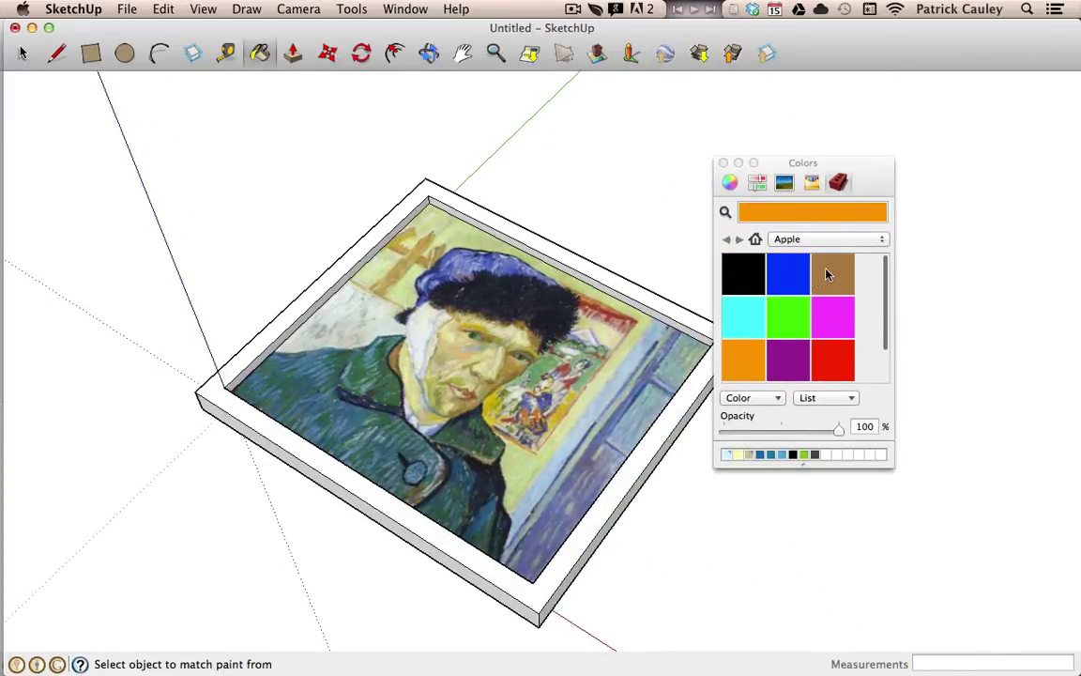
{"action": "left_click", "coordinate": [830, 273]}
{"action": "left_click", "coordinate": [643, 285]}
{"action": "left_click", "coordinate": [602, 535]}
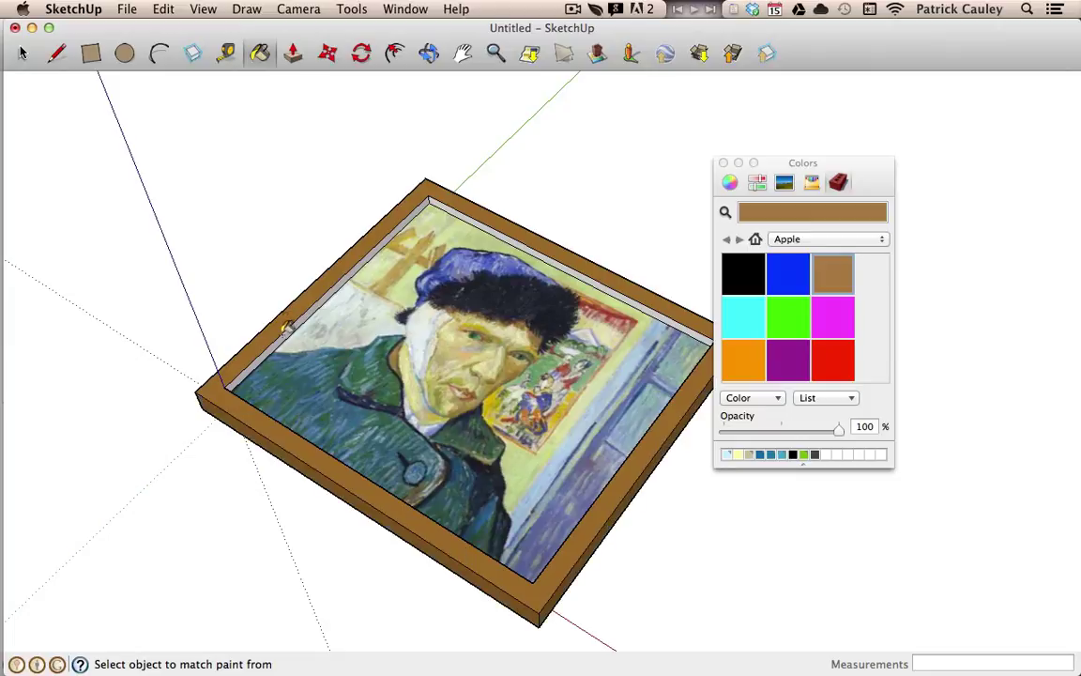
{"action": "key", "text": "o"}
{"action": "left_click_drag", "start_coordinate": [657, 375], "coordinate": [463, 382]}
Step: Move the Colors panel aside, orbit back to the portrait, and close the panel
{"action": "key", "text": "b"}
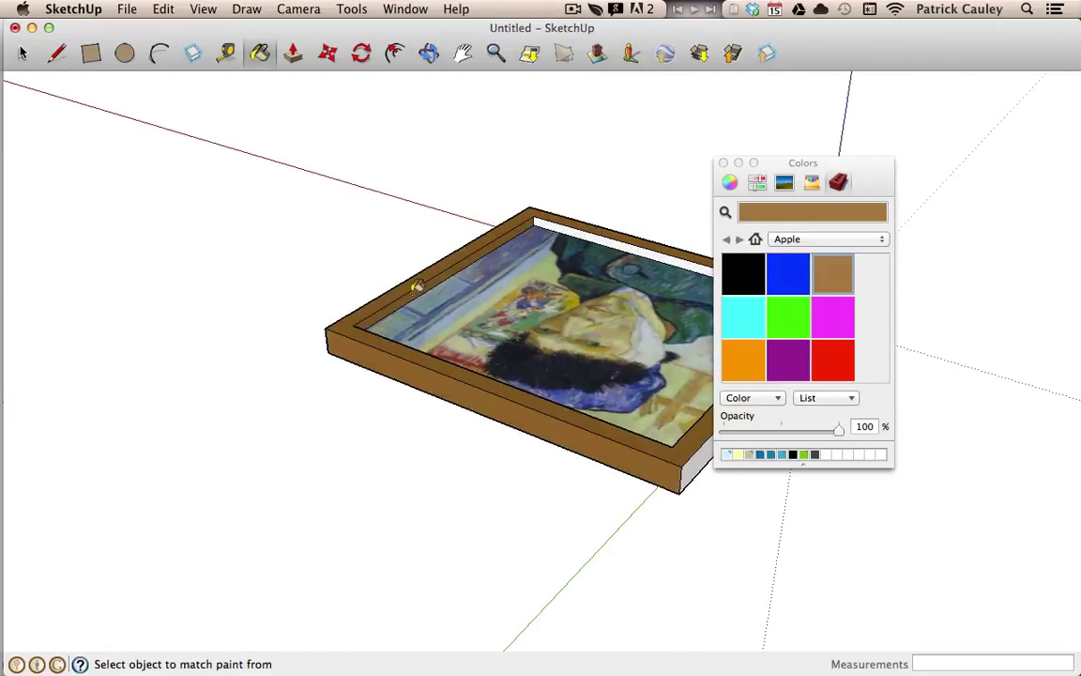
{"action": "left_click_drag", "start_coordinate": [728, 162], "coordinate": [925, 149]}
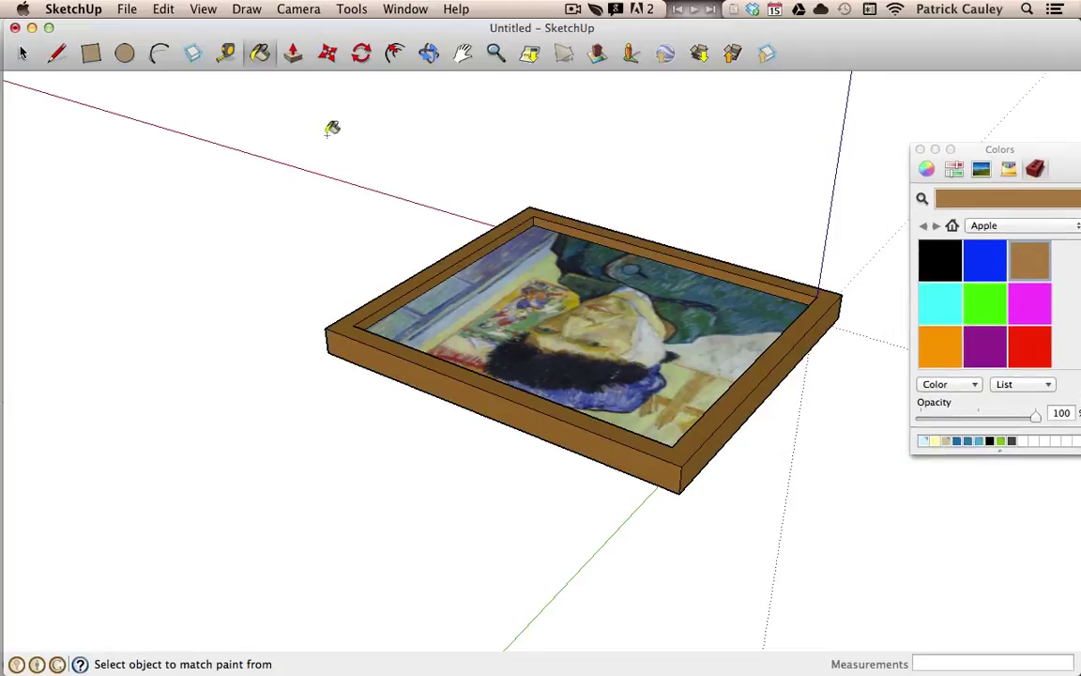
{"action": "left_click", "coordinate": [428, 52]}
{"action": "left_click_drag", "start_coordinate": [394, 188], "coordinate": [676, 235]}
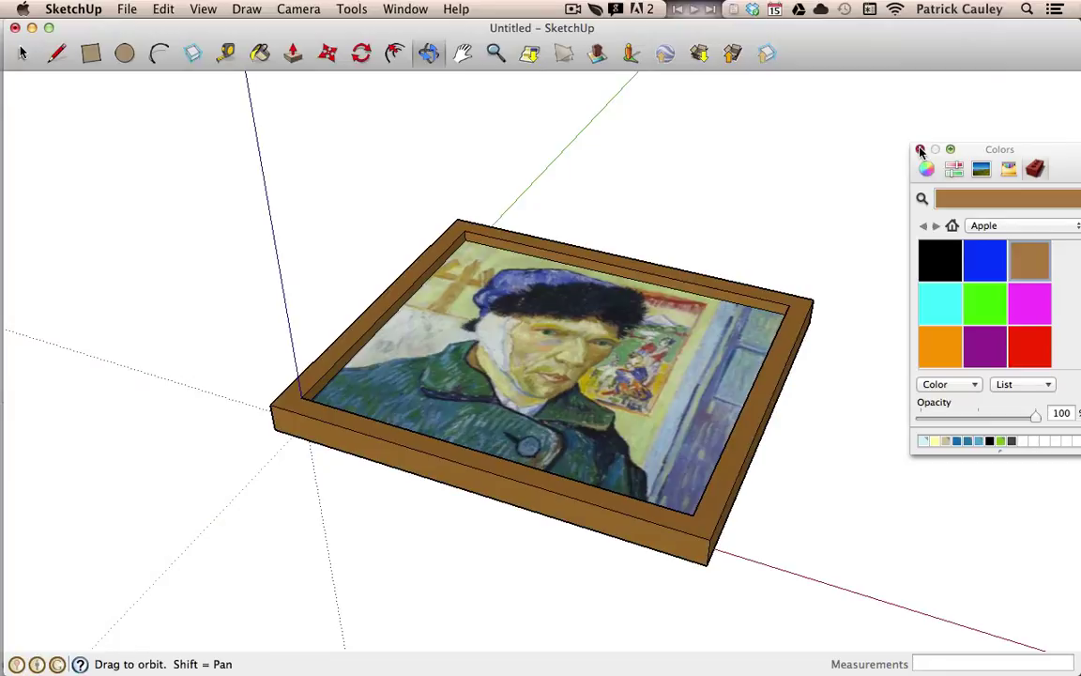
{"action": "left_click", "coordinate": [920, 151]}
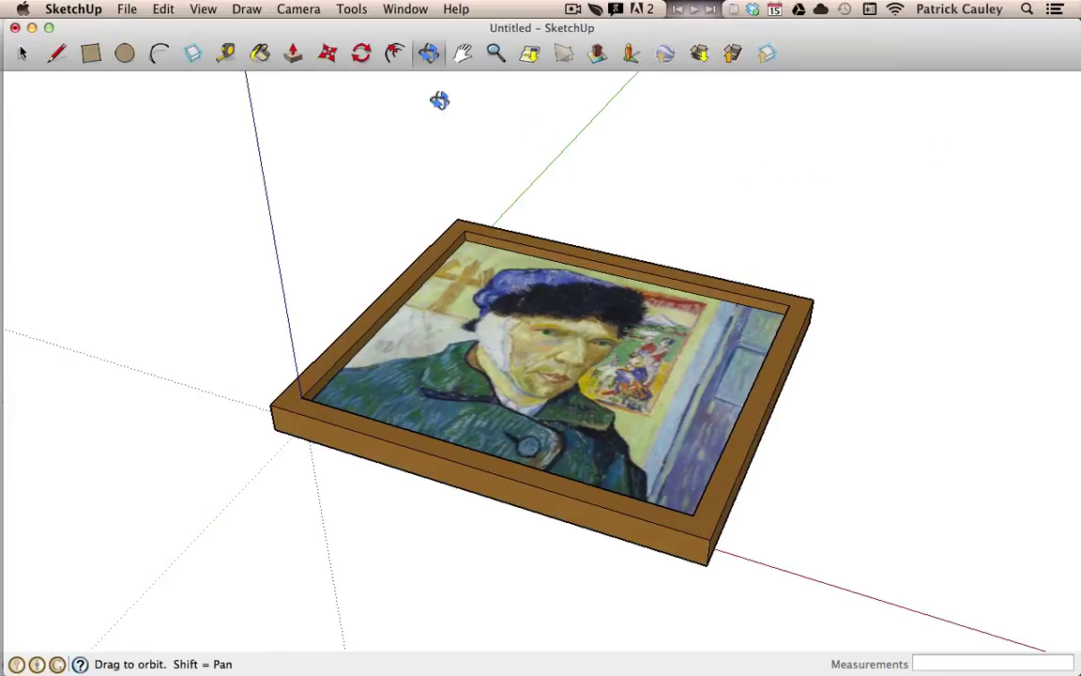
Step: In Model Info, set Glue to to Any, then close the dialog
{"action": "left_click", "coordinate": [421, 12]}
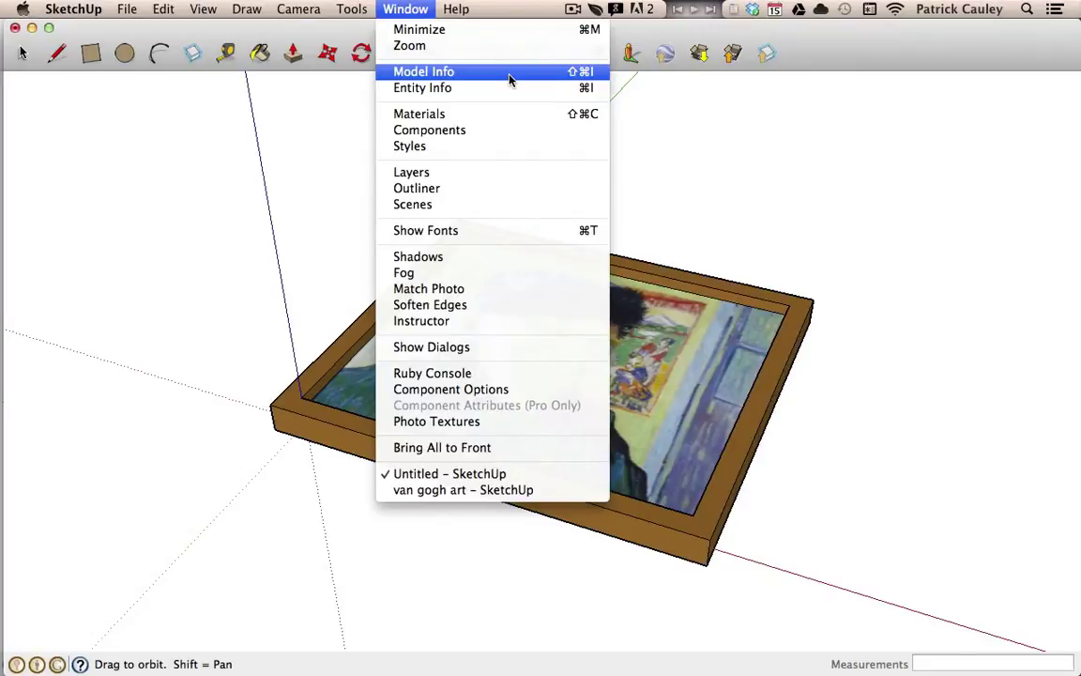
{"action": "left_click", "coordinate": [508, 76]}
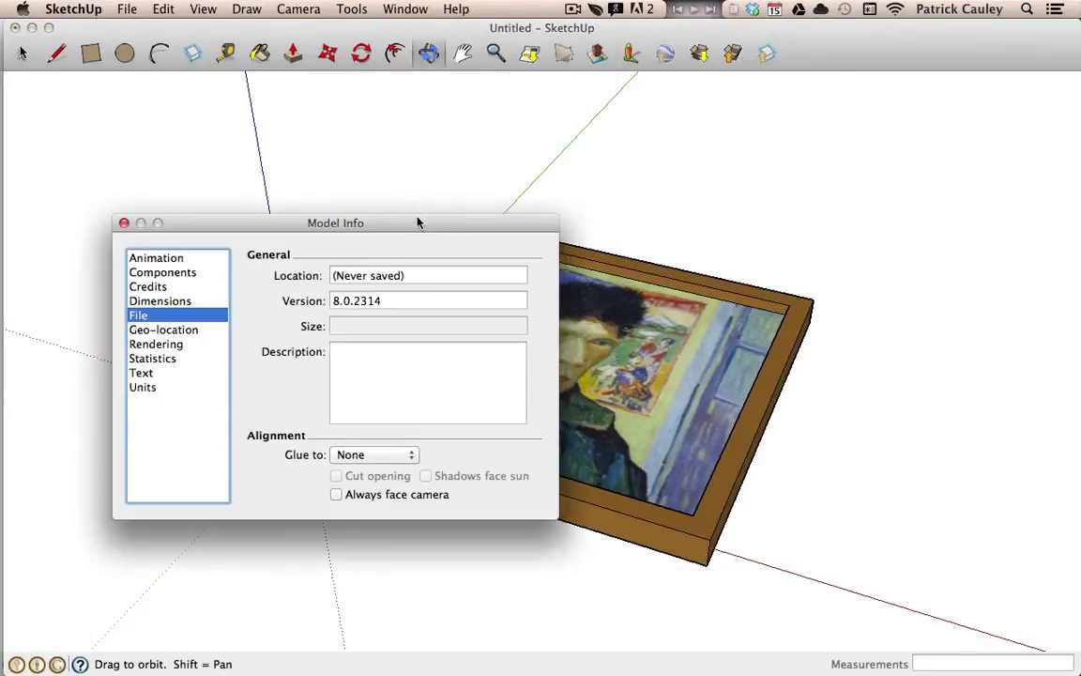
{"action": "left_click_drag", "start_coordinate": [419, 222], "coordinate": [384, 169]}
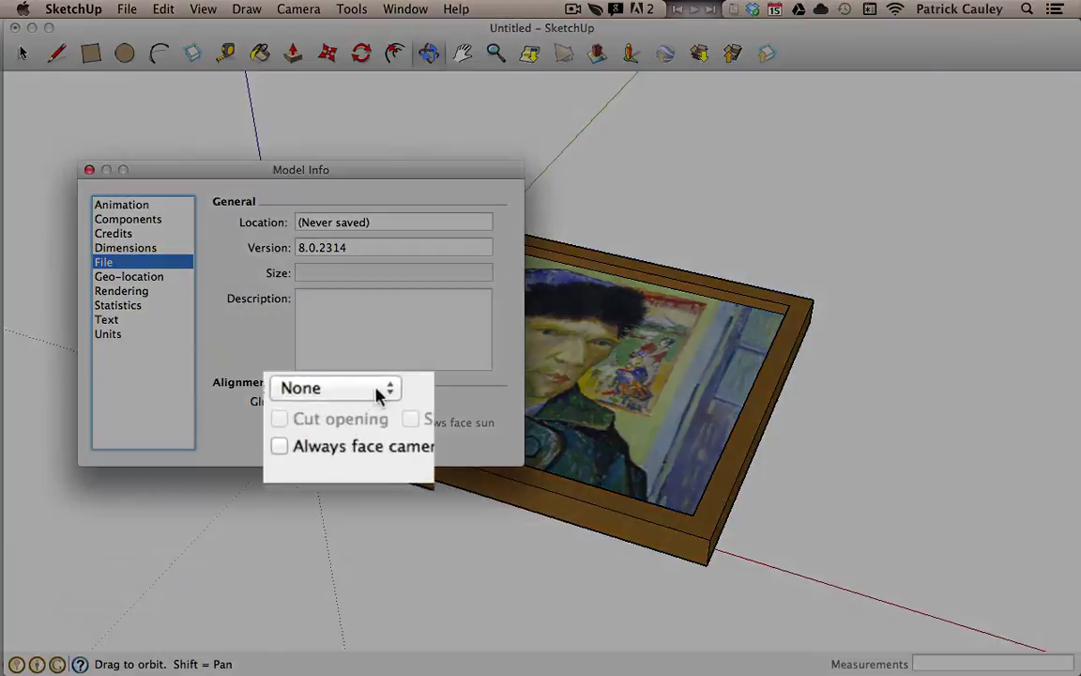
{"action": "left_click", "coordinate": [378, 392]}
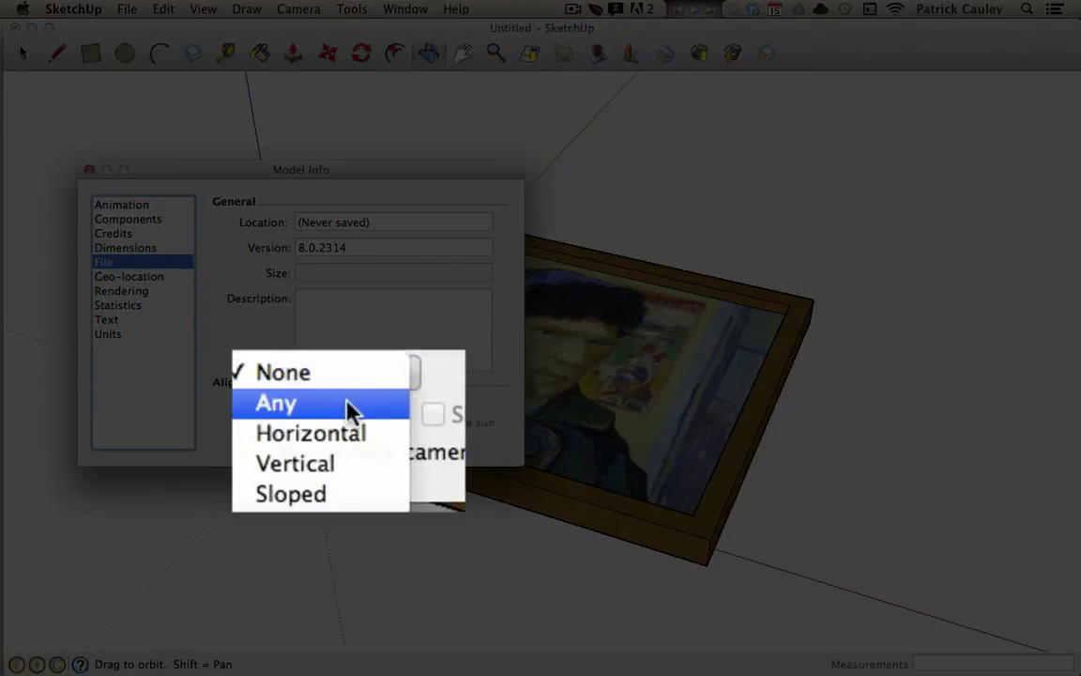
{"action": "left_click", "coordinate": [350, 411]}
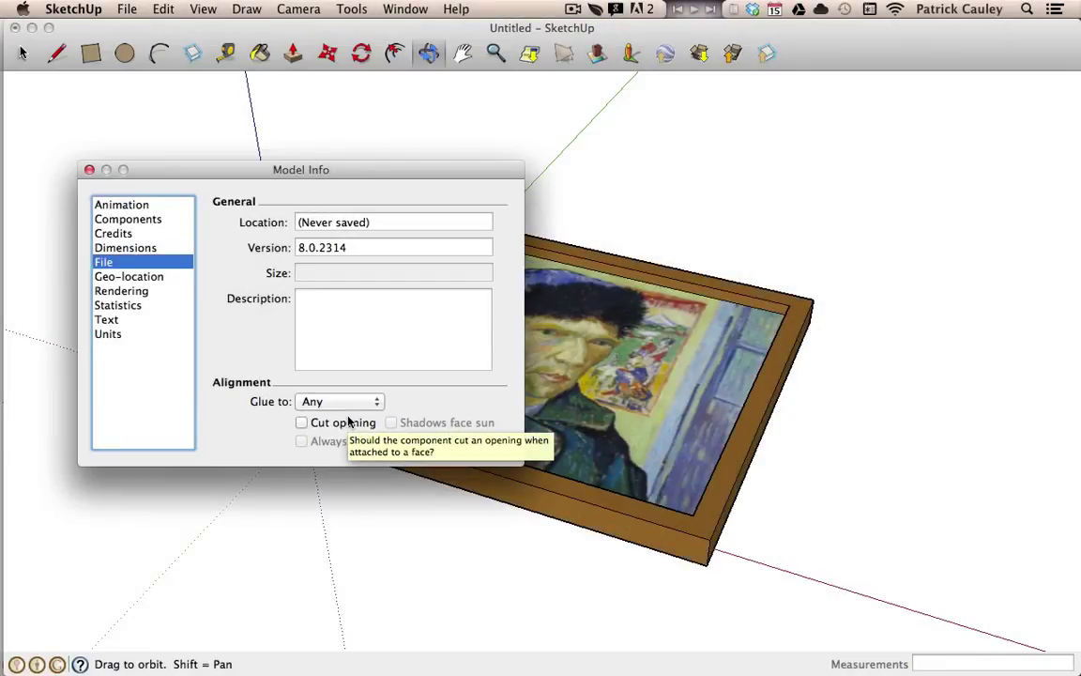
{"action": "left_click", "coordinate": [89, 170]}
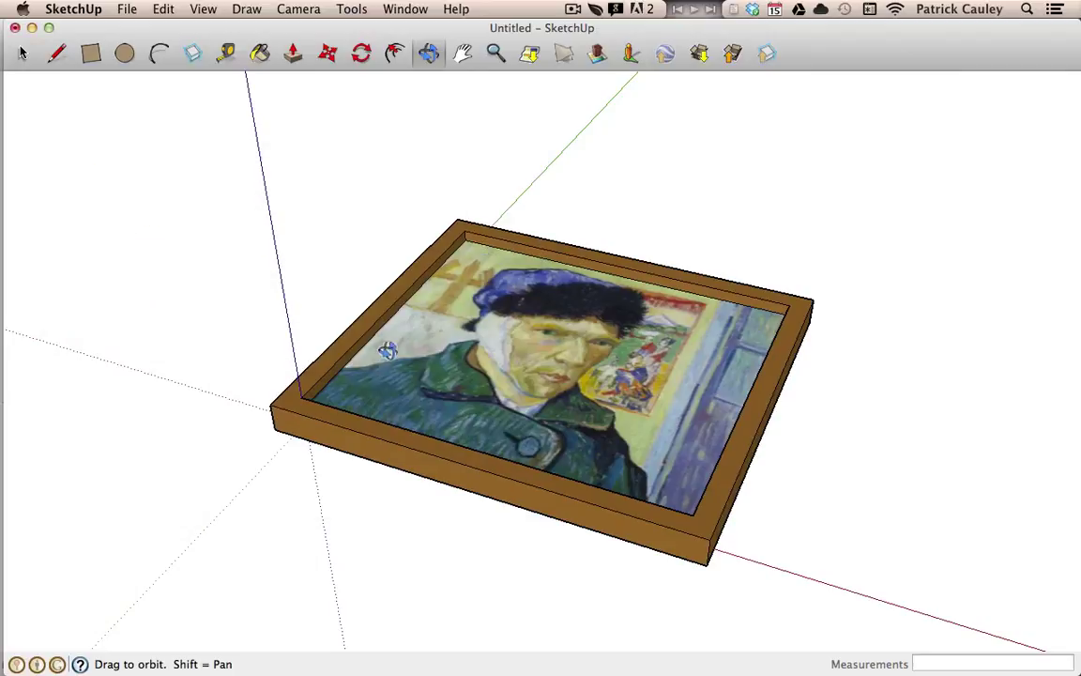